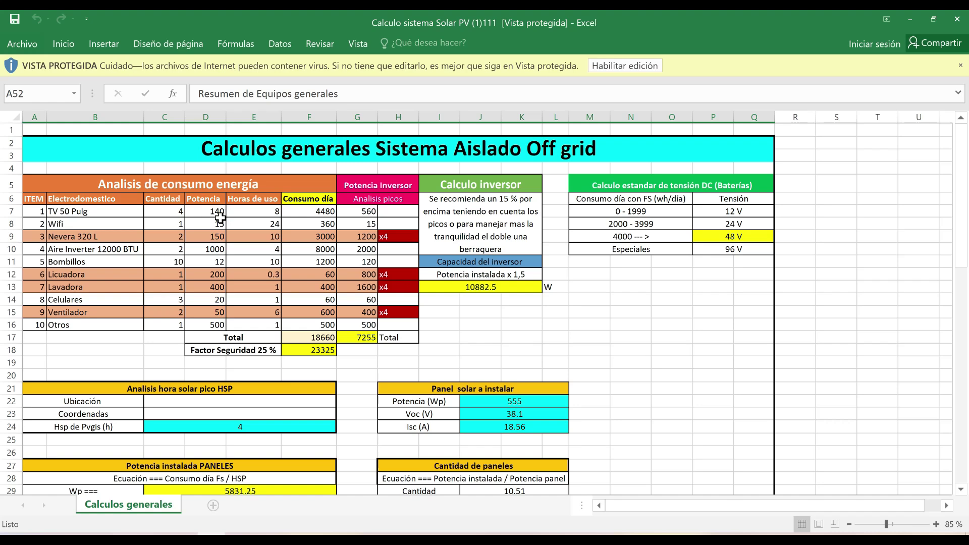
Scroll down the Calculos generales sheet past Baterías LITIO to the Resumen de Equipos generales table
scroll(261, 317, down, 1)
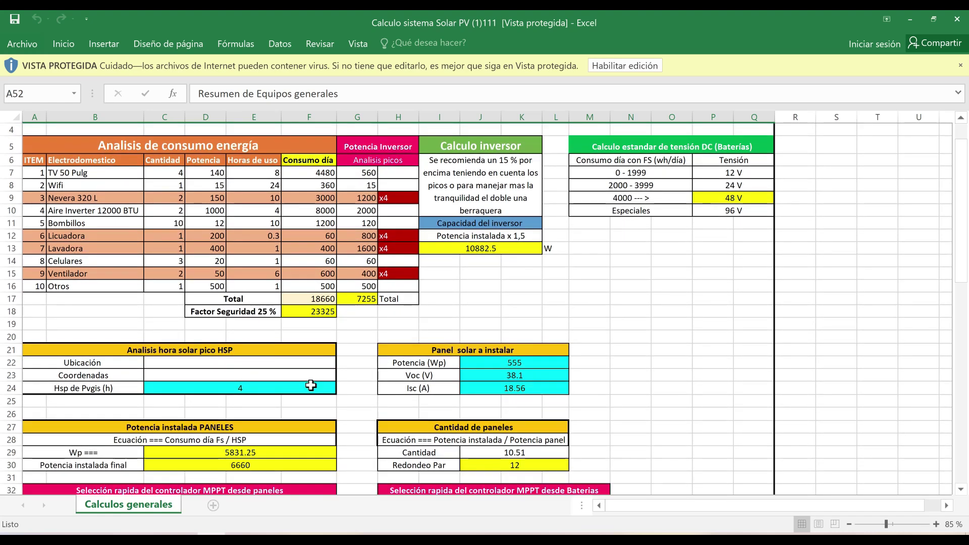
scroll(306, 409, down, 2)
scroll(302, 428, down, 3)
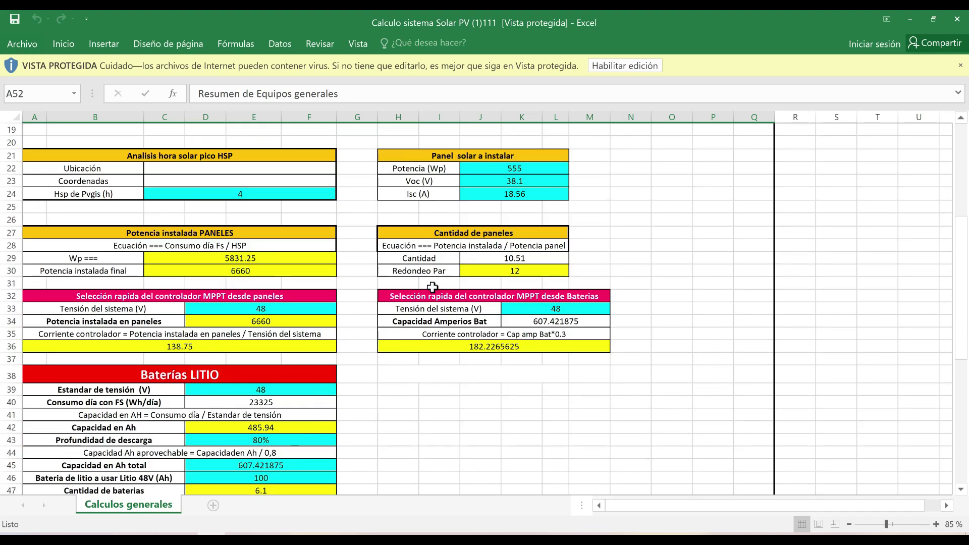
scroll(433, 287, down, 3)
scroll(393, 328, down, 2)
scroll(353, 374, down, 1)
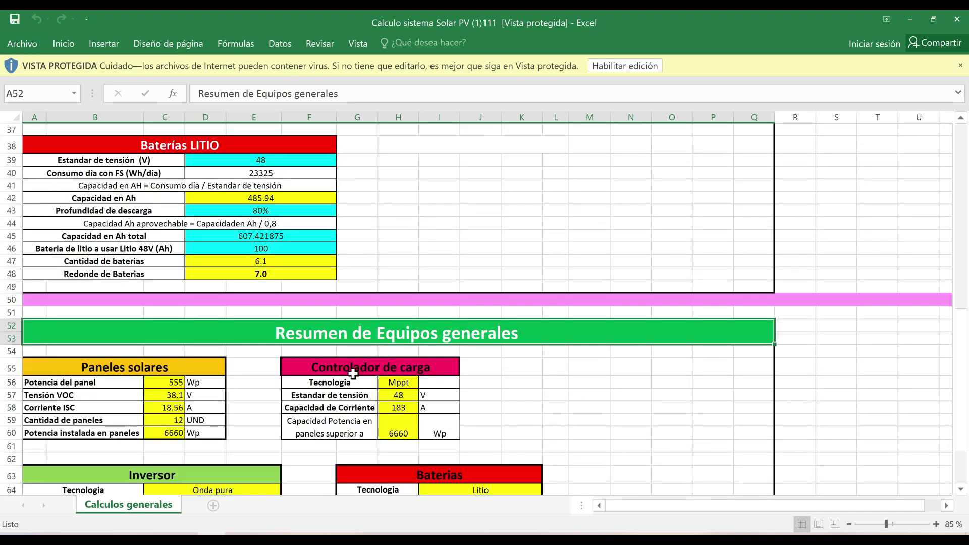
scroll(237, 368, down, 1)
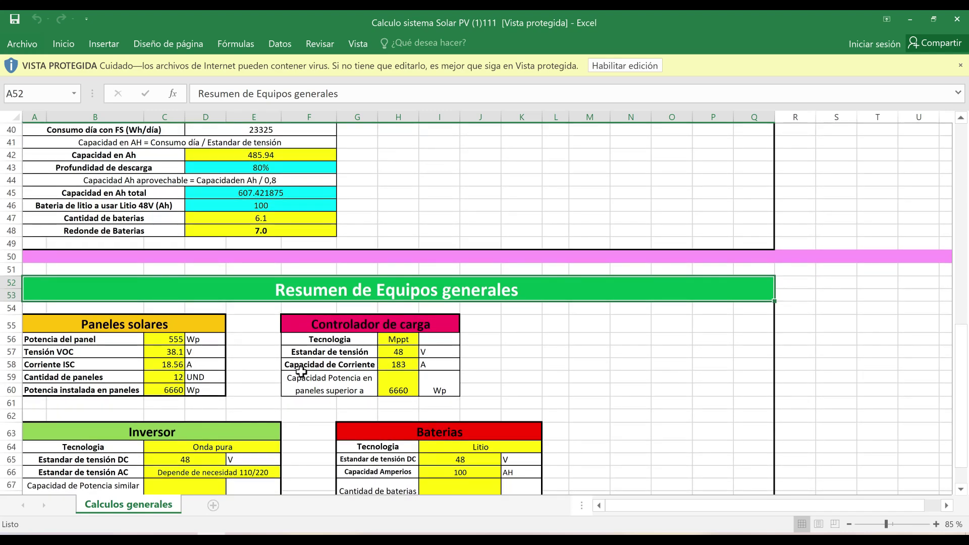
scroll(283, 423, down, 1)
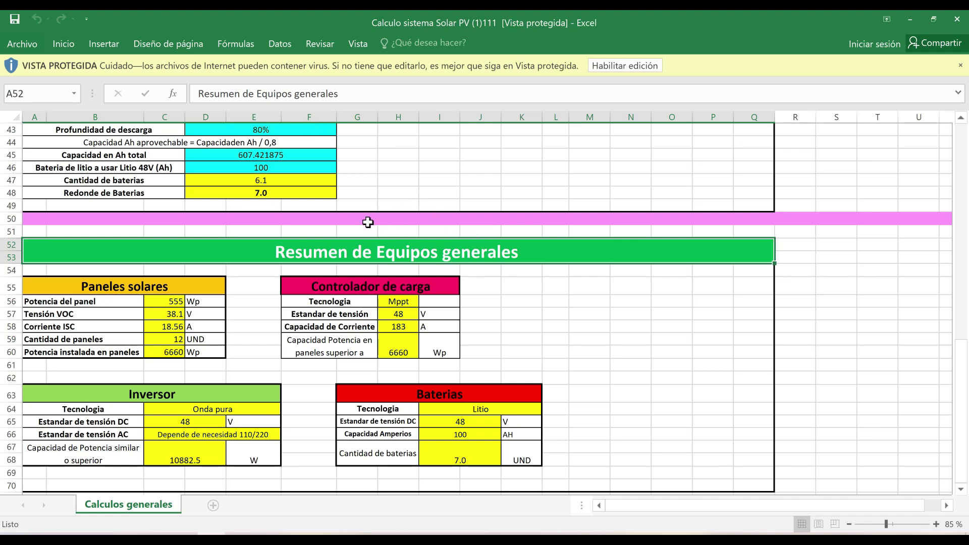
Scroll back up to the energy-consumption and inverter tables at the top of the sheet
scroll(372, 307, up, 2)
scroll(372, 307, up, 2)
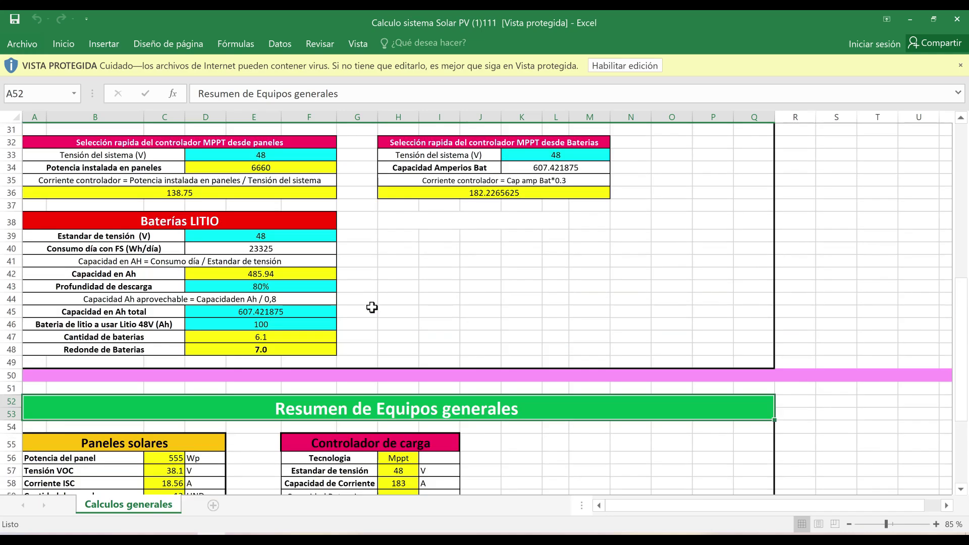
scroll(371, 307, up, 2)
scroll(372, 307, up, 2)
scroll(366, 306, up, 3)
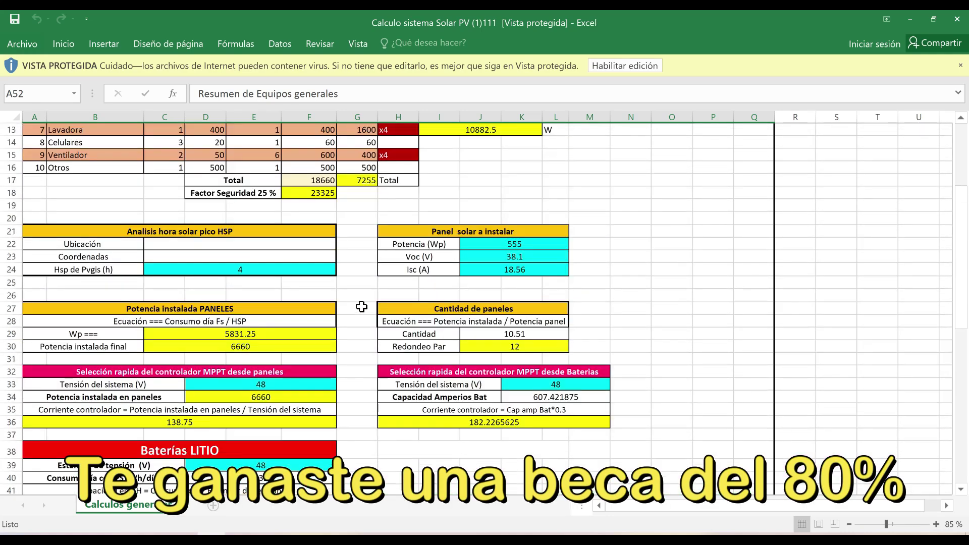
scroll(361, 307, up, 2)
scroll(360, 307, up, 1)
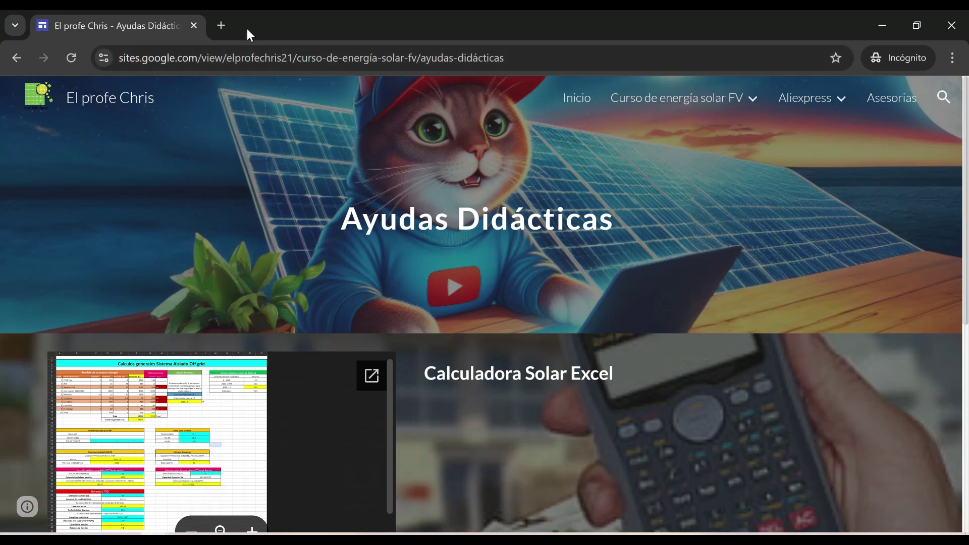
Open a new incognito tab and get to the Google homepage
click(216, 27)
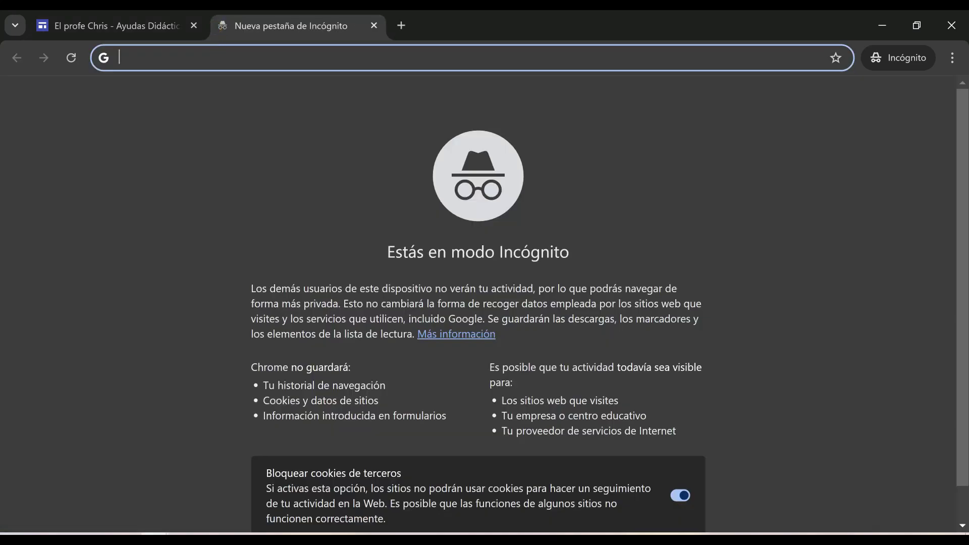
text(go)
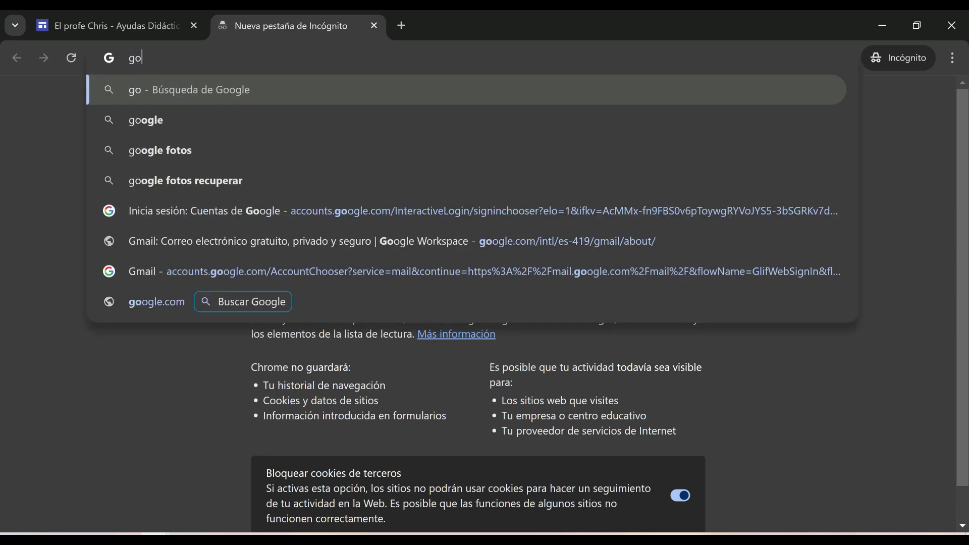
text(ogle)
key(Return)
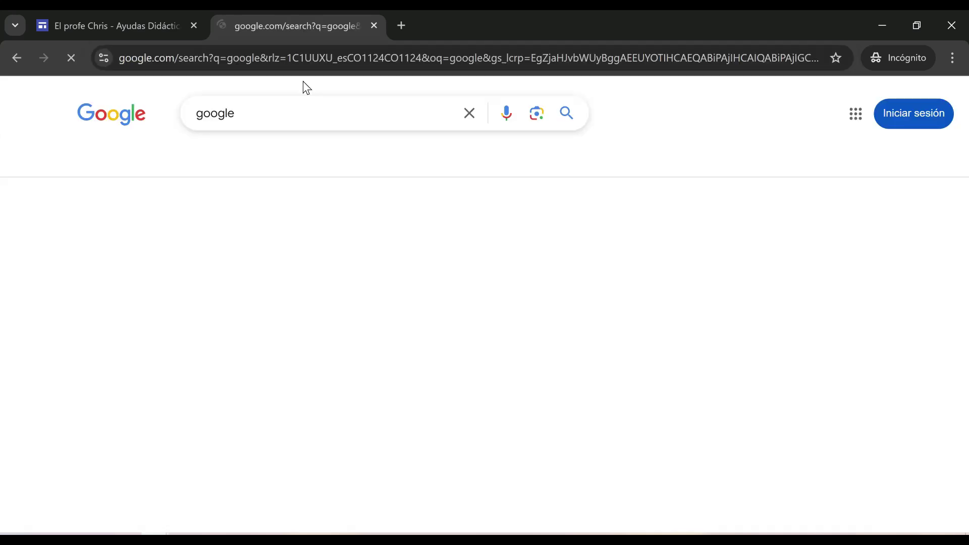
key(alt+Left)
key(alt+Right)
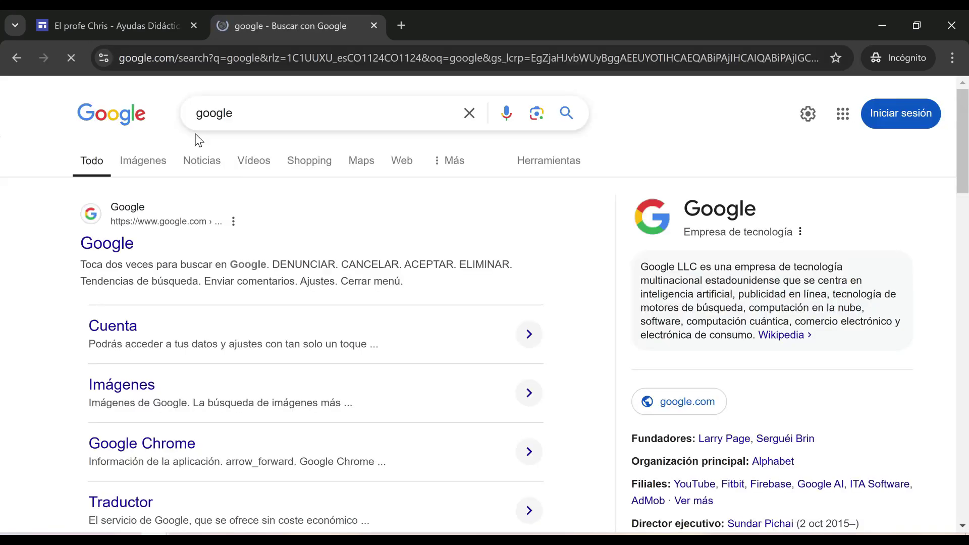
click(127, 244)
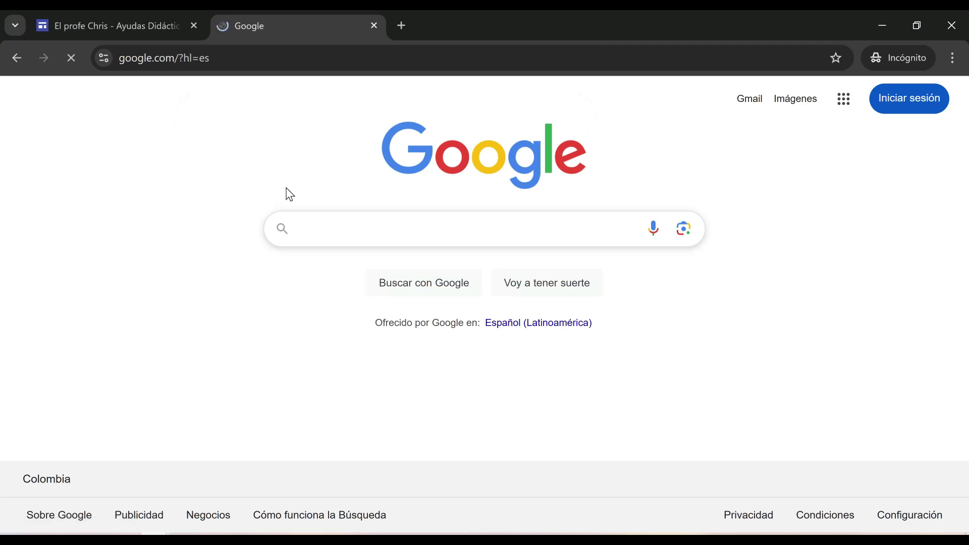
Search Google for 'el profe chris' and scroll through the results
click(293, 229)
text(e)
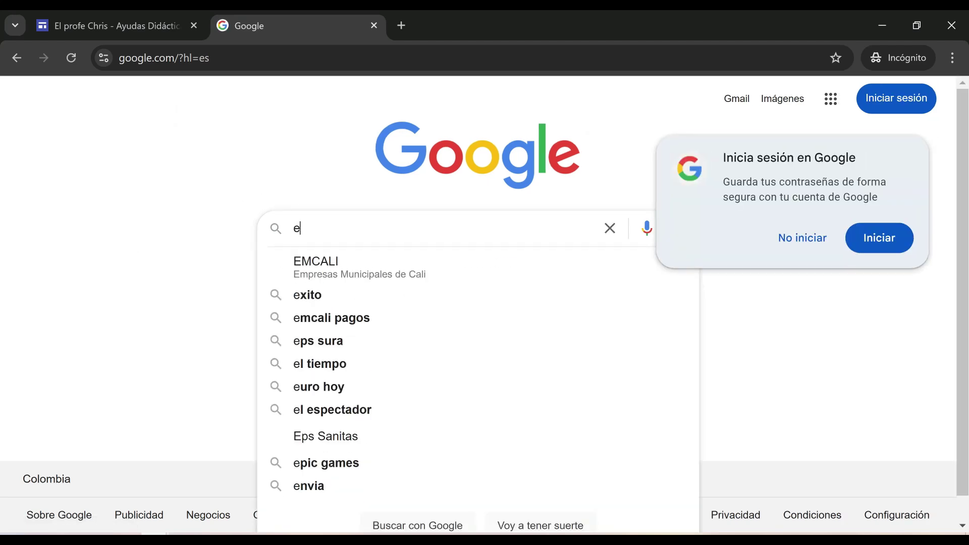
text(l profe c)
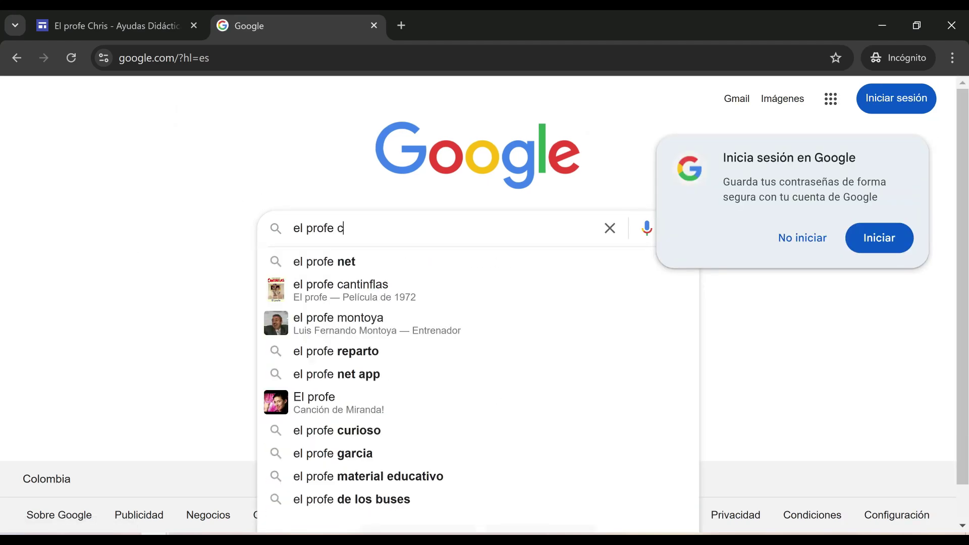
text(hris)
key(Return)
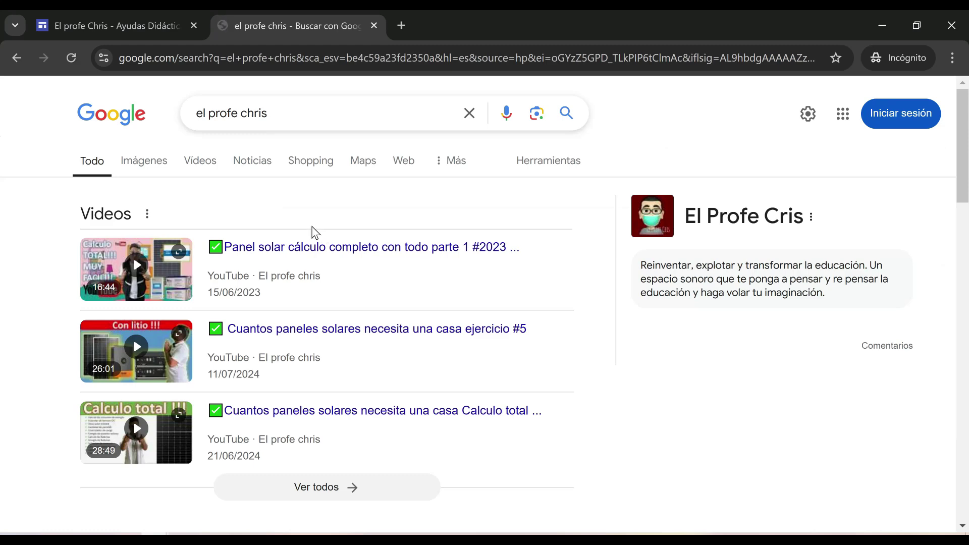
scroll(303, 283, down, 3)
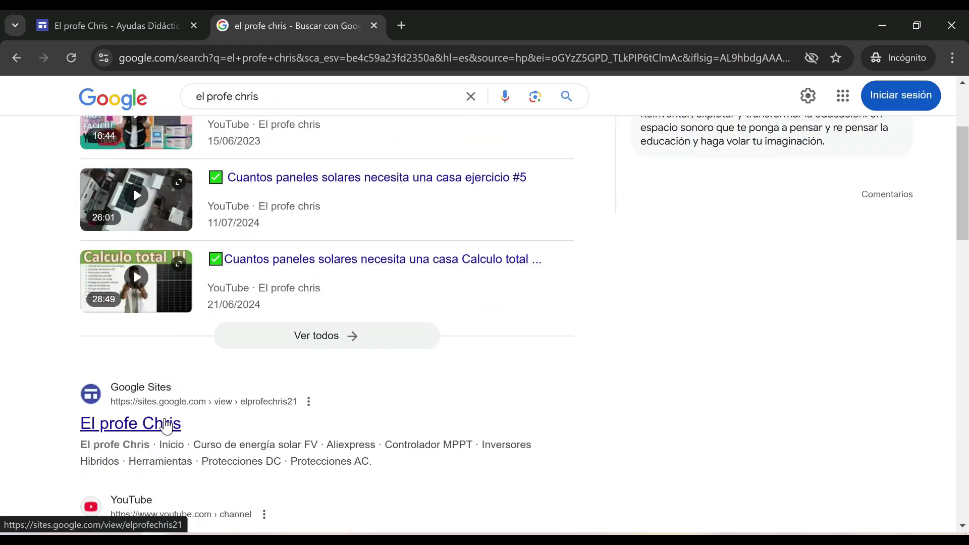
Open the El profe Chris site's Ayudas Didácticas page and scroll to the Calculadora Solar spreadsheet
click(165, 431)
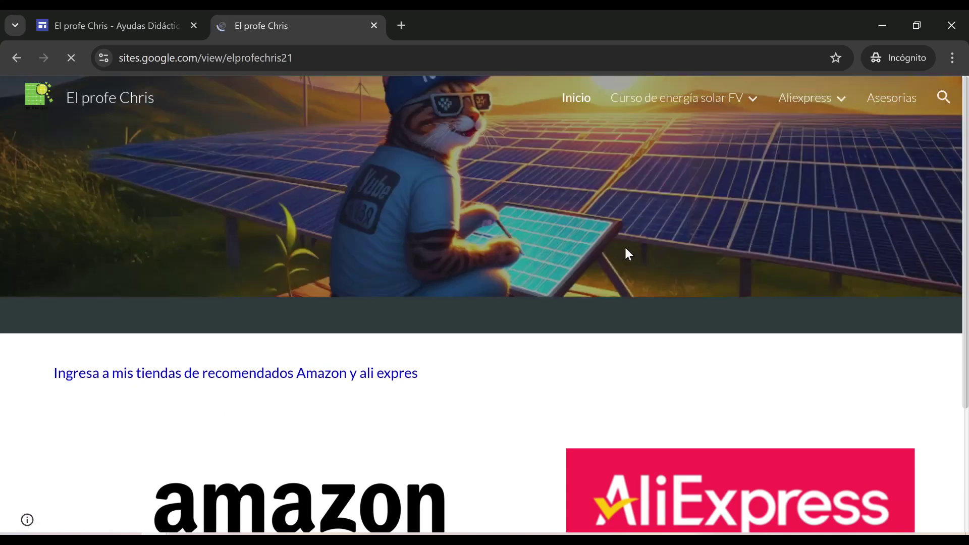
mouse_move(677, 98)
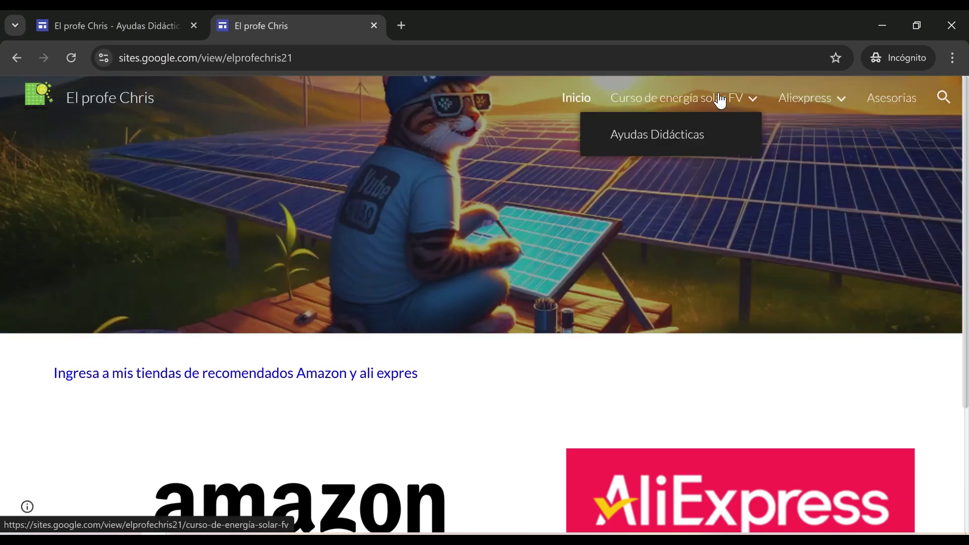
click(683, 135)
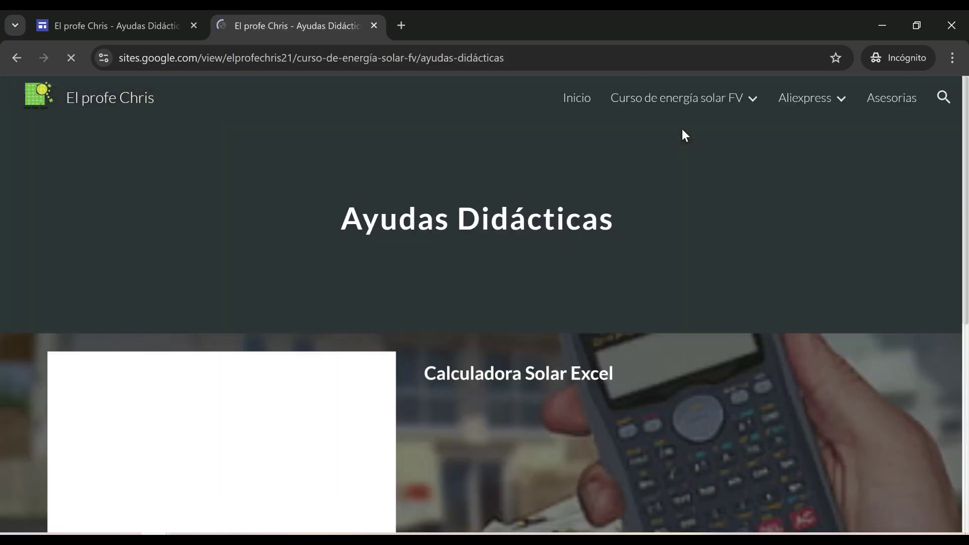
scroll(652, 263, down, 3)
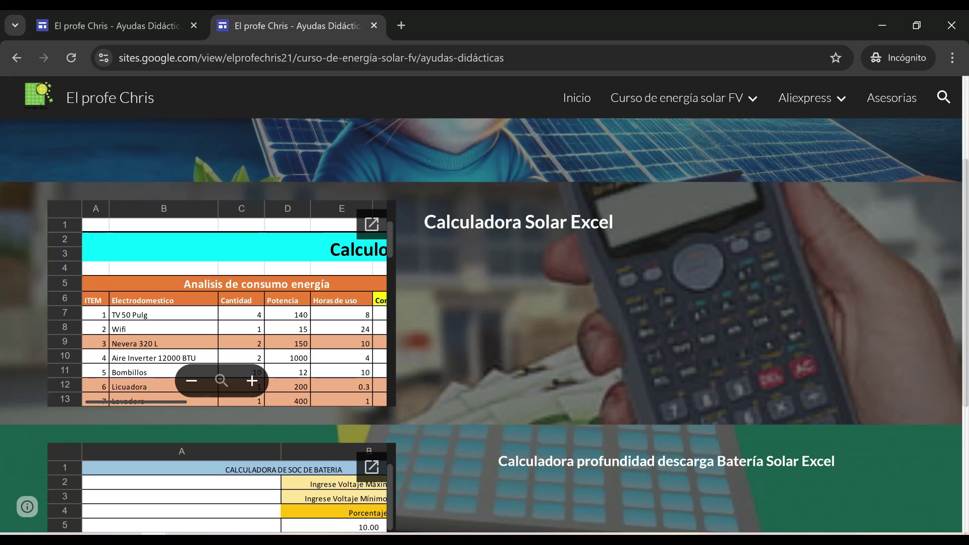
Open Calculo sistema Solar PV.xlsx in Drive, start its download, cancel saving, and go back to the site
click(373, 228)
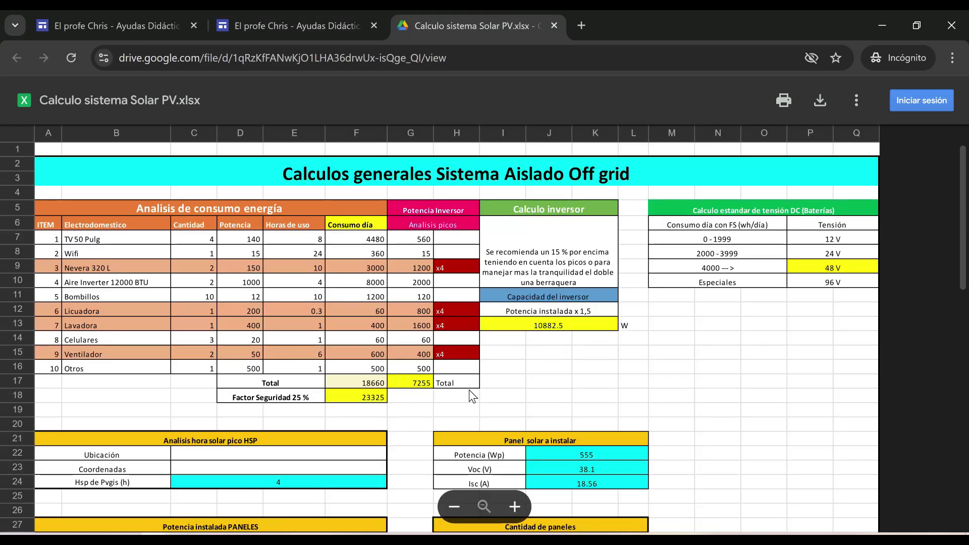
click(820, 103)
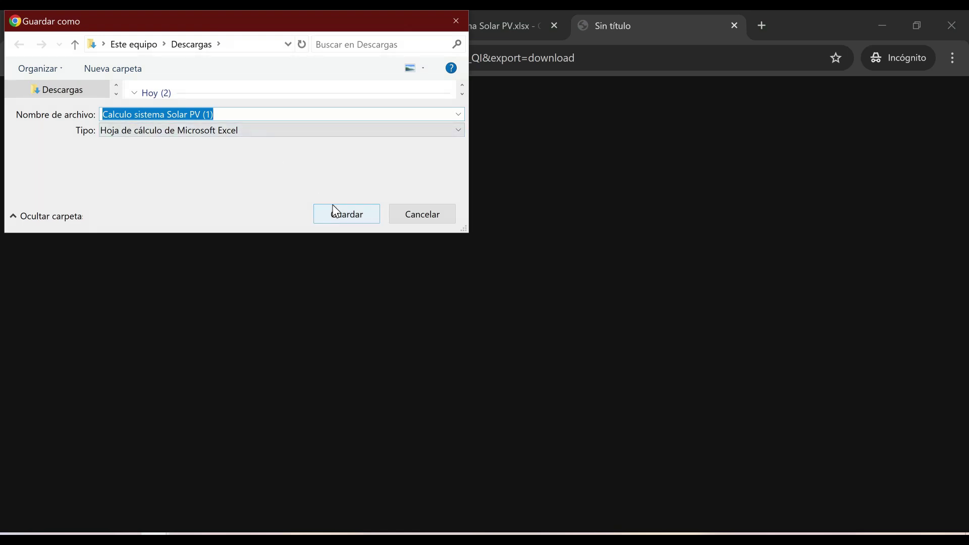
click(399, 208)
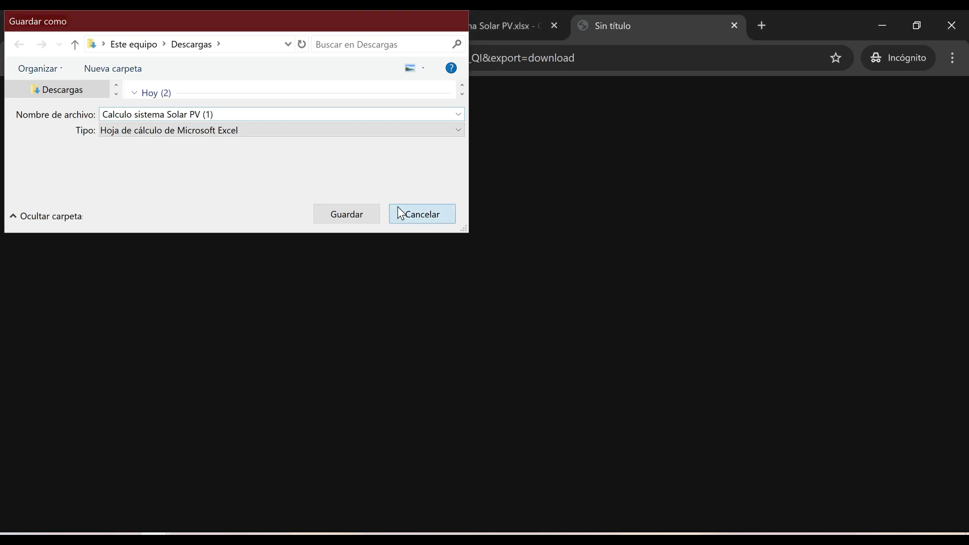
click(330, 27)
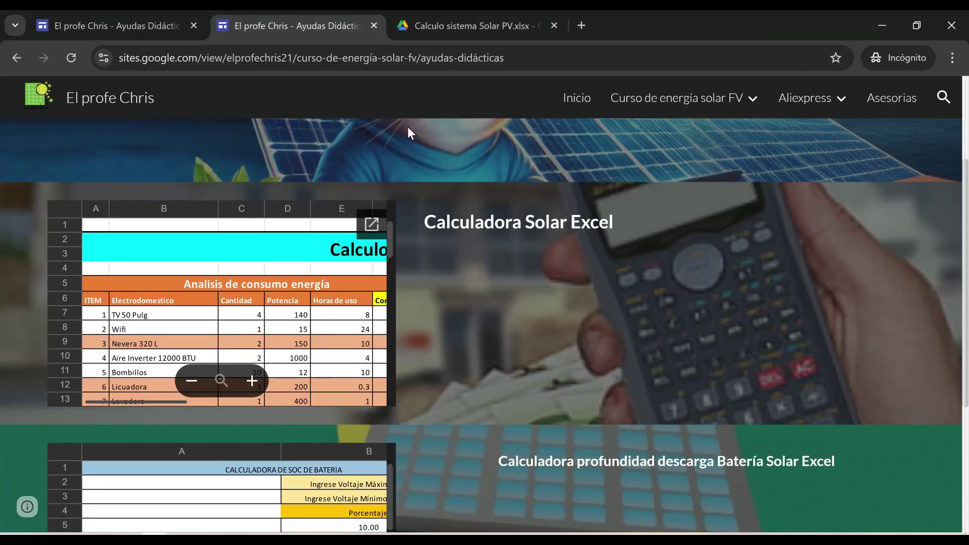
Go to the El profe Chris Inicio page and scroll to the Amazon and AliExpress links
scroll(528, 287, up, 3)
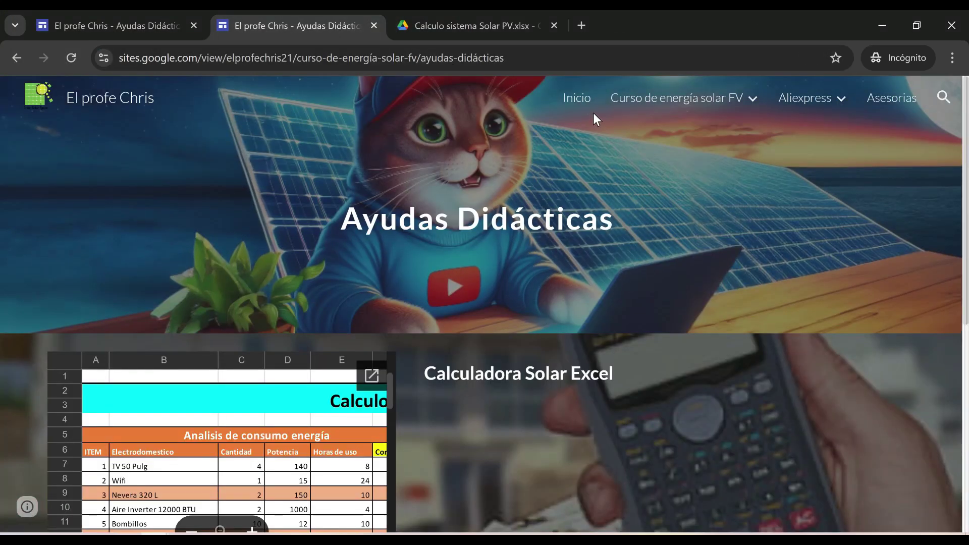
click(570, 101)
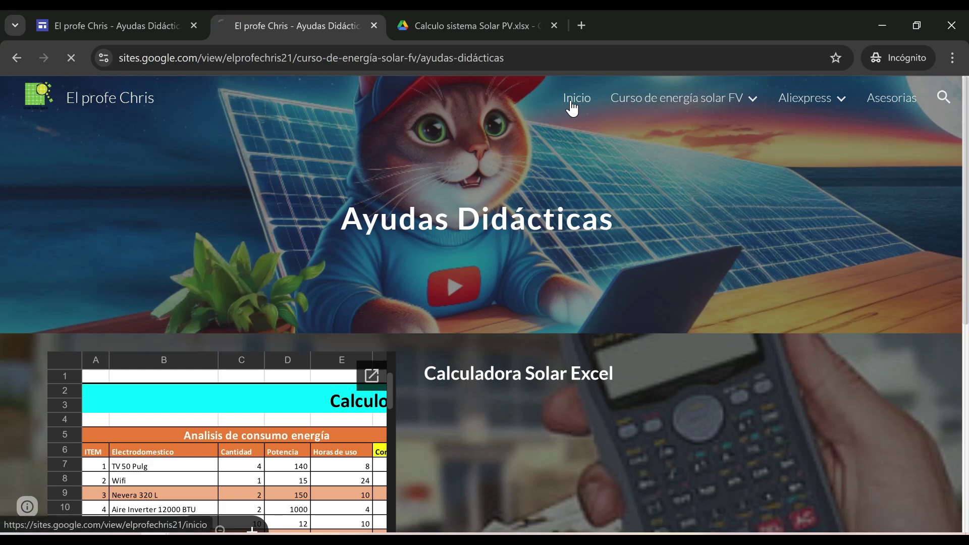
scroll(505, 242, down, 3)
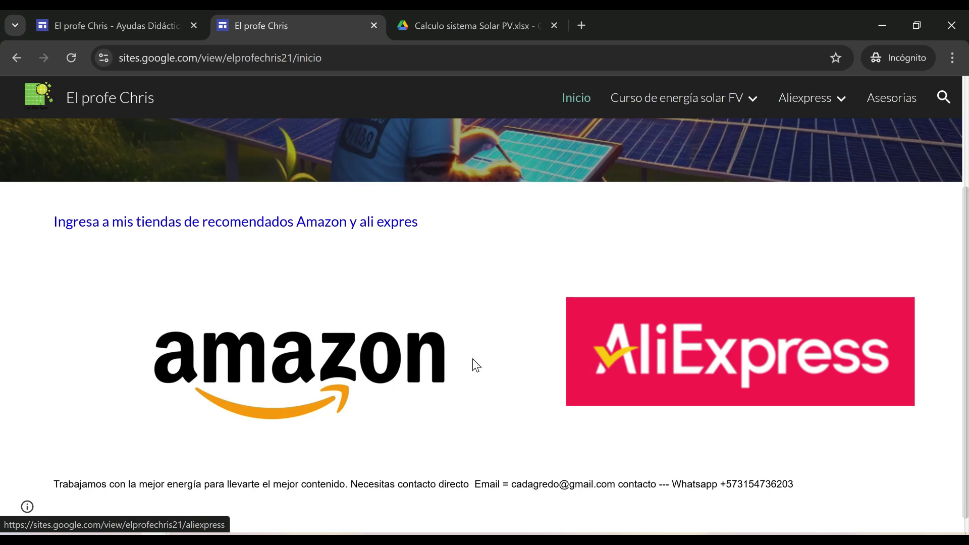
Open the teacher's Amazon storefront and browse its 19 solar-equipment lists
click(390, 376)
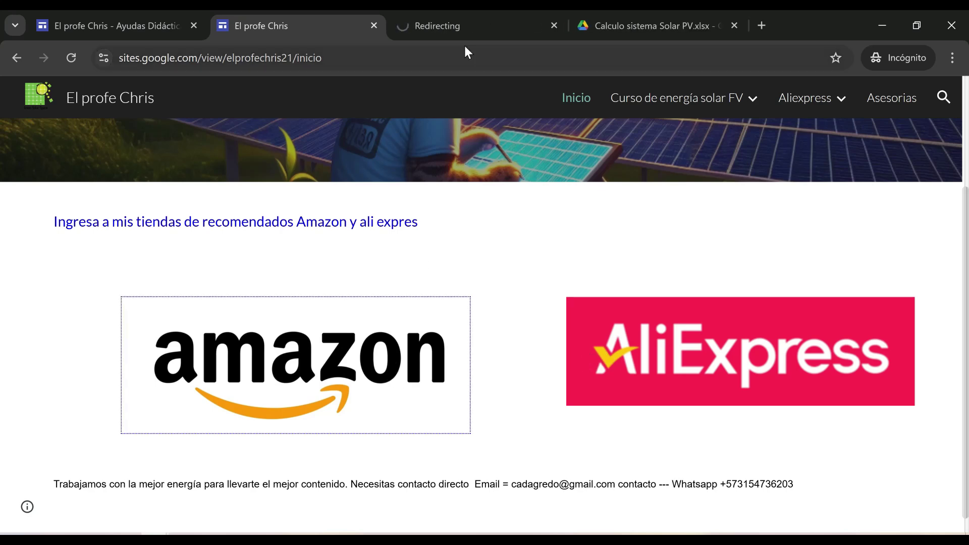
click(467, 26)
scroll(448, 331, down, 3)
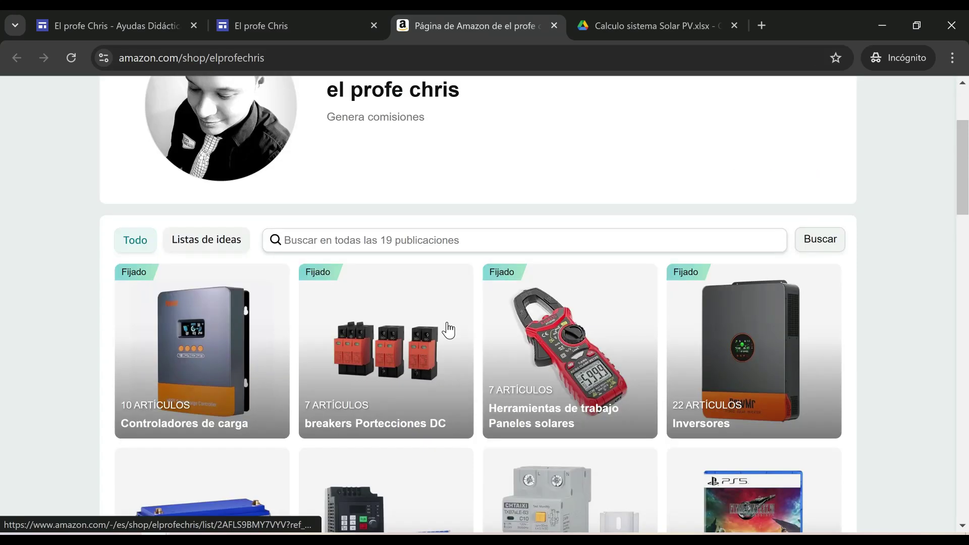
scroll(404, 308, up, 3)
scroll(460, 320, down, 3)
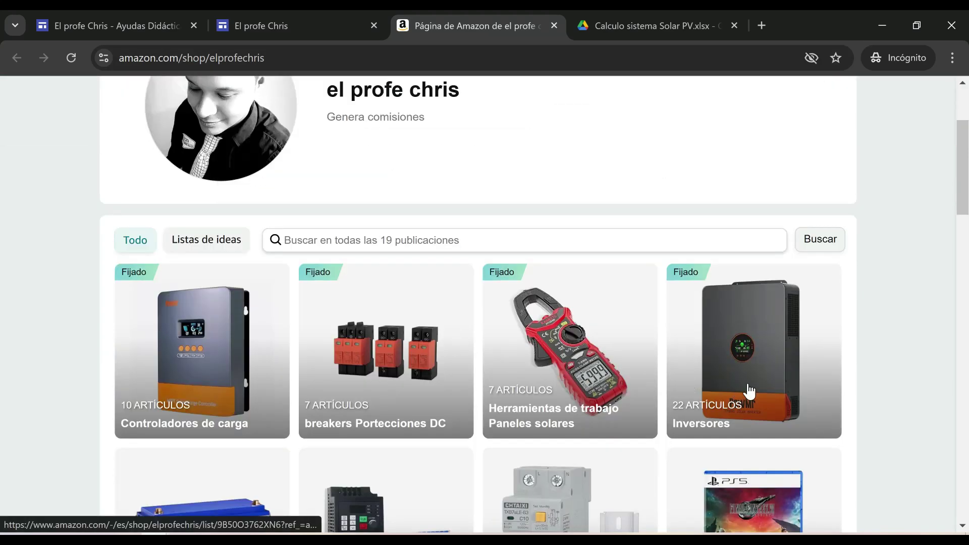
scroll(283, 381, down, 5)
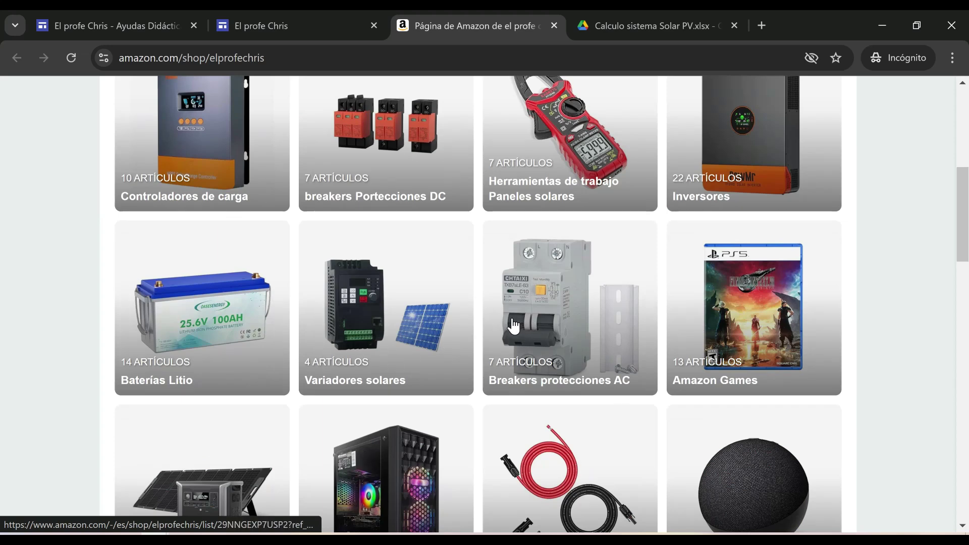
scroll(493, 327, up, 3)
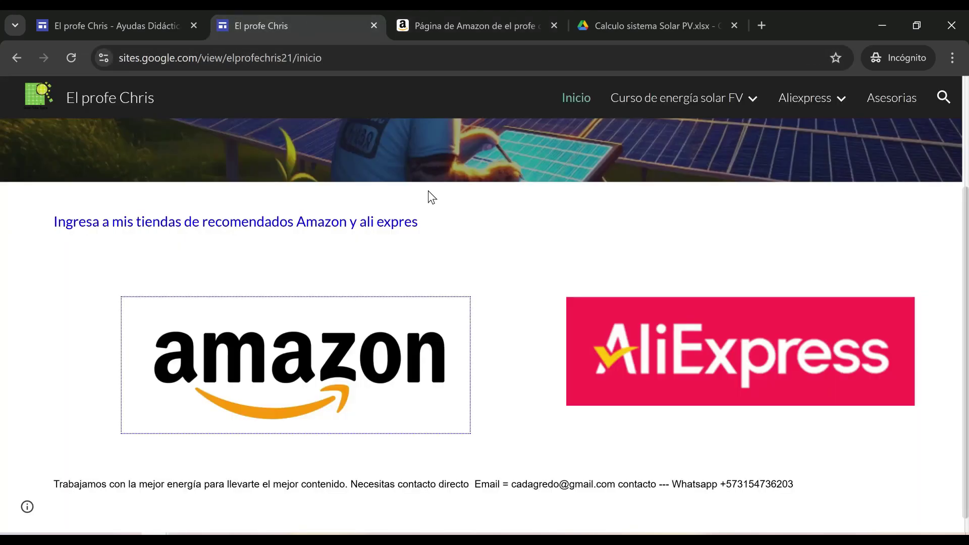
Open the AliExpress store's Inversores Híbridos section and the PowMr hybrid inverter listing, then return to Excel
middle_click(638, 333)
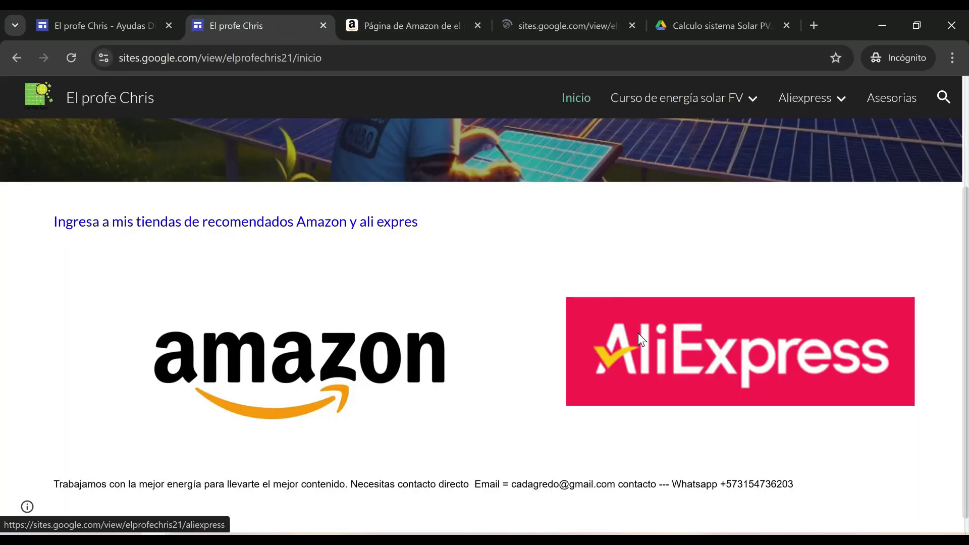
click(568, 13)
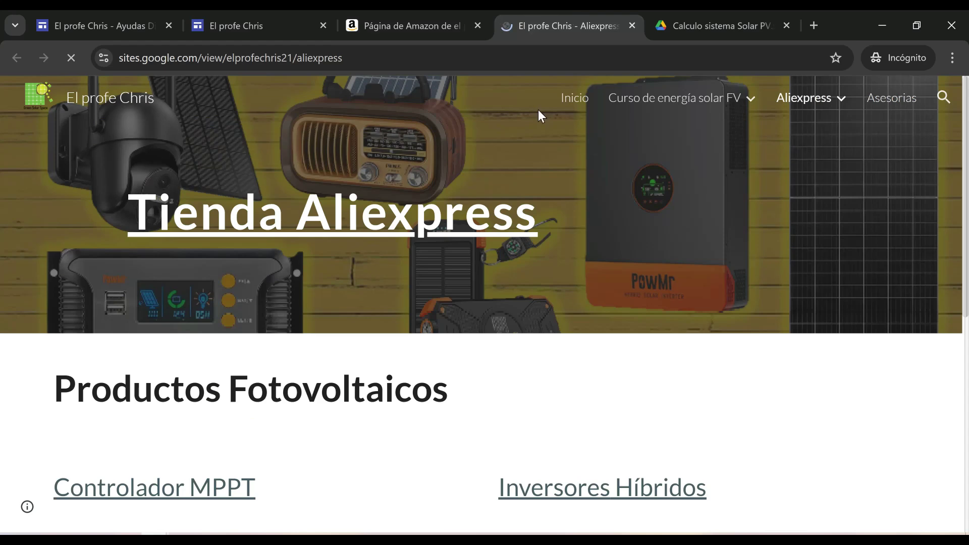
scroll(487, 261, down, 1)
scroll(449, 313, down, 2)
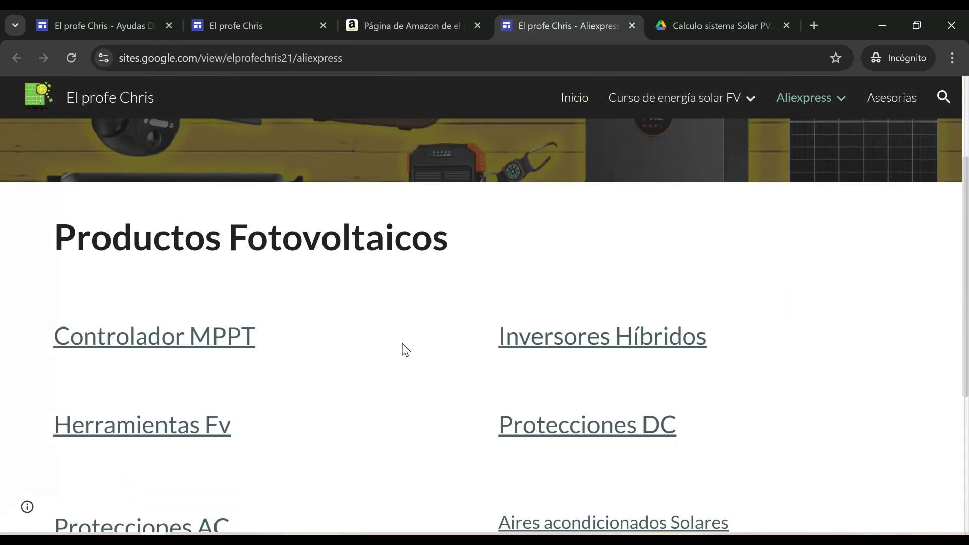
click(551, 349)
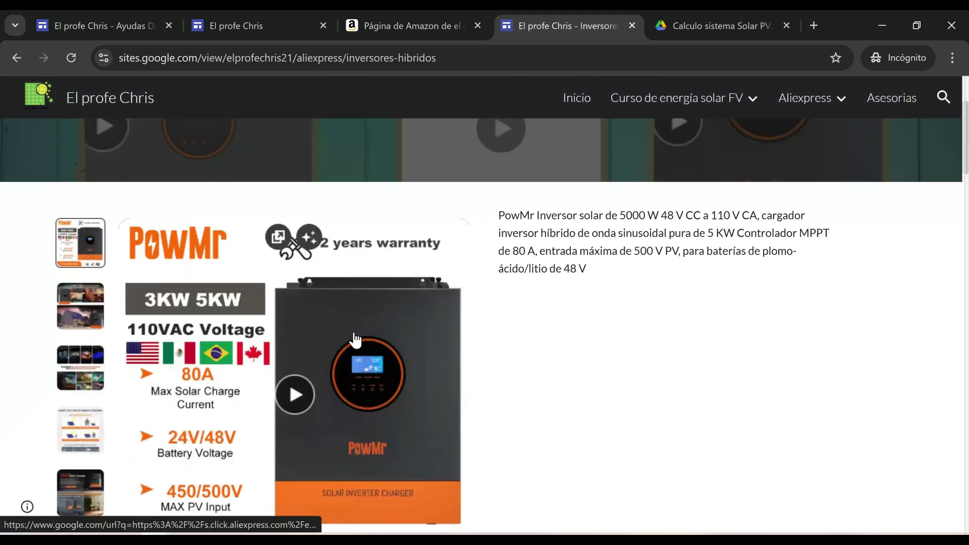
click(355, 337)
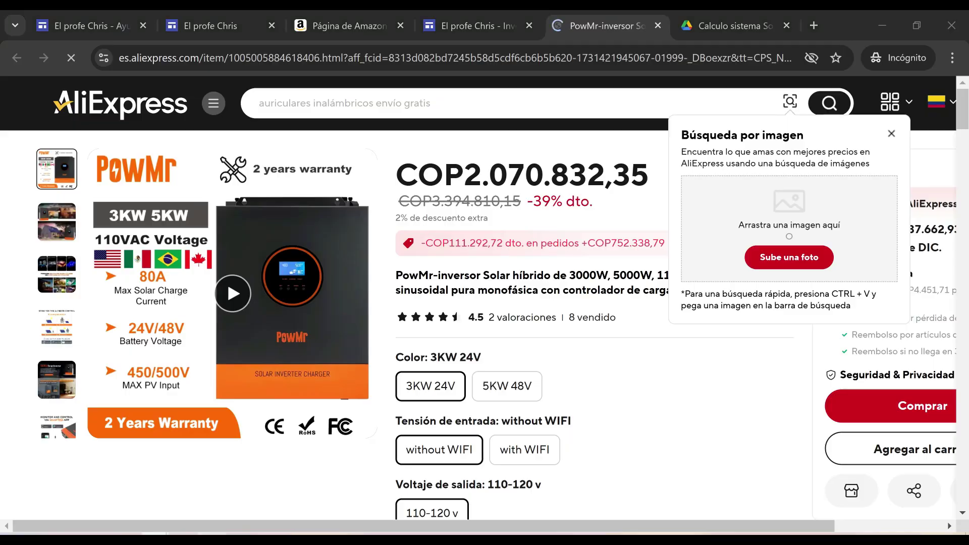
key(alt+Tab)
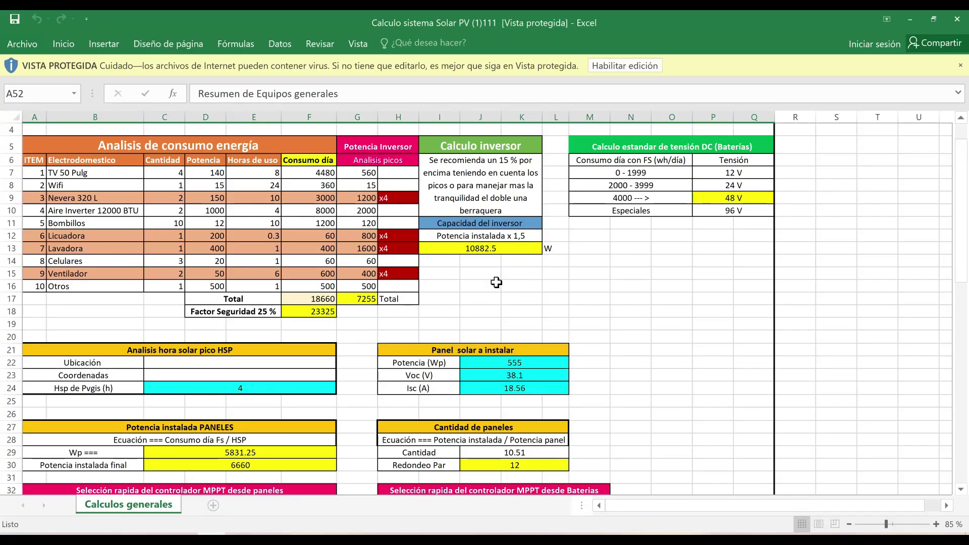
Select the TV 50 Pulg cells B7 and C7 and enable editing of the protected workbook
scroll(359, 288, up, 1)
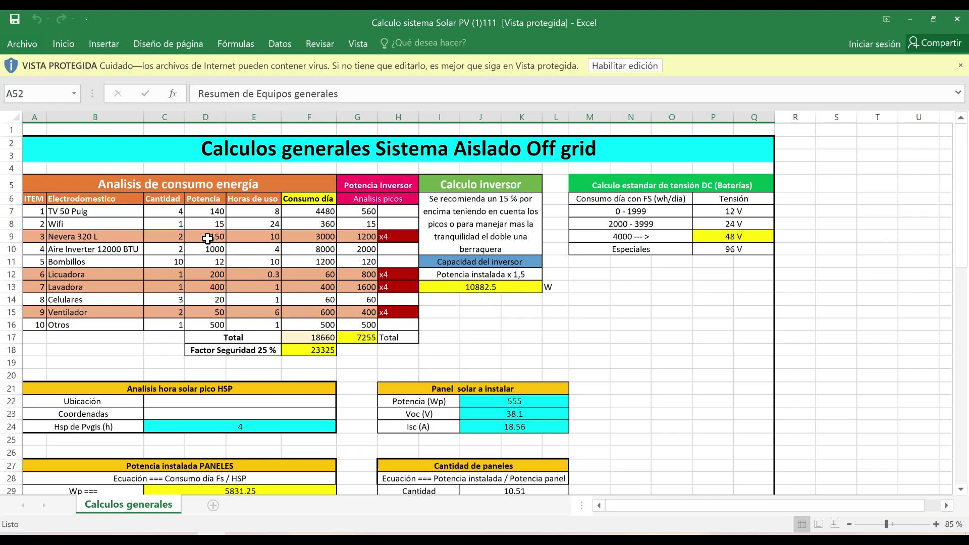
click(139, 214)
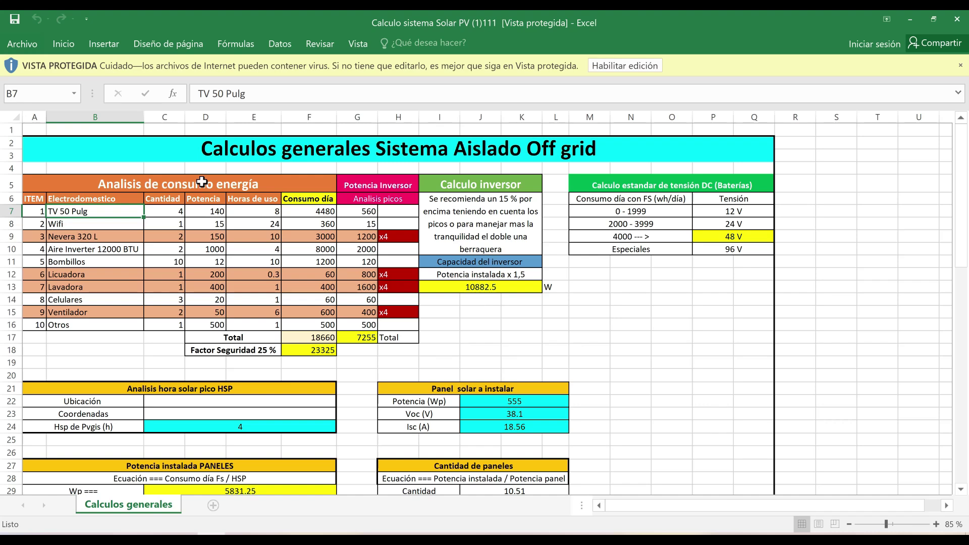
click(168, 209)
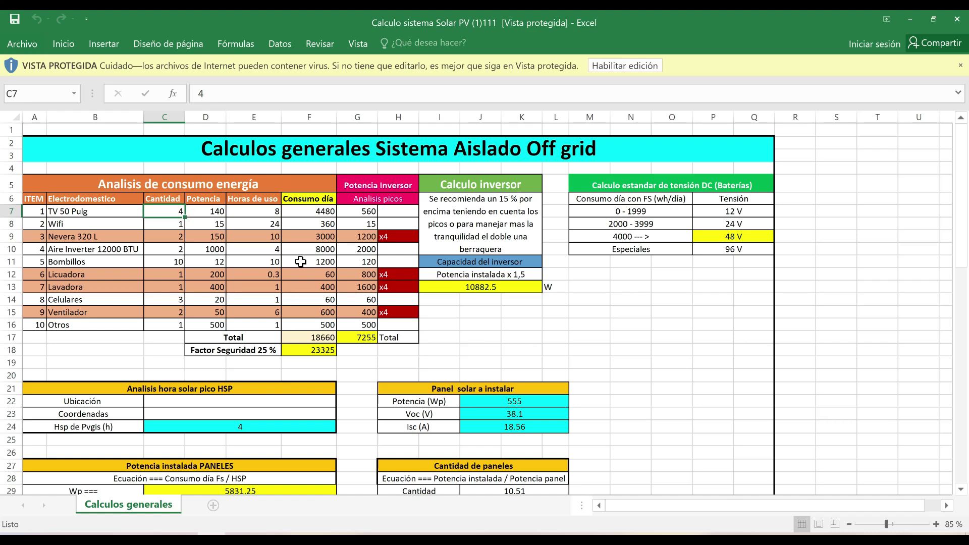
click(622, 65)
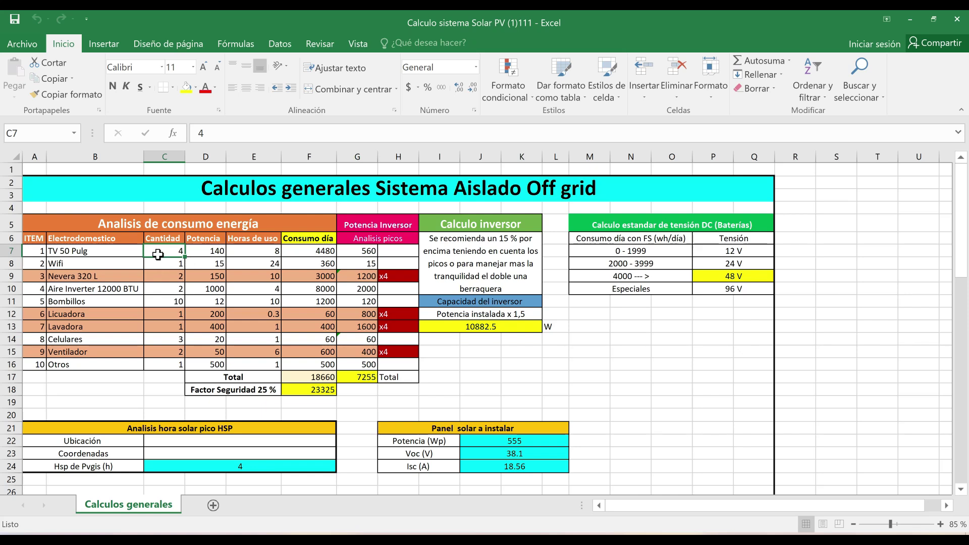
Set the TV 50 Pulg row to quantity 2, power 100 W and 6 hours per day
double_click(158, 248)
double_click(158, 248)
text(2)
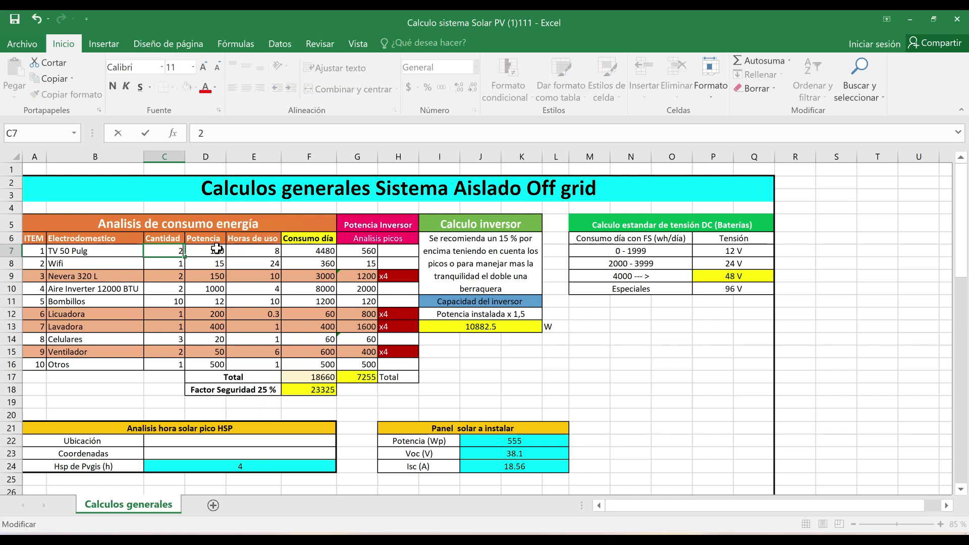
text(140)
click(251, 291)
click(209, 252)
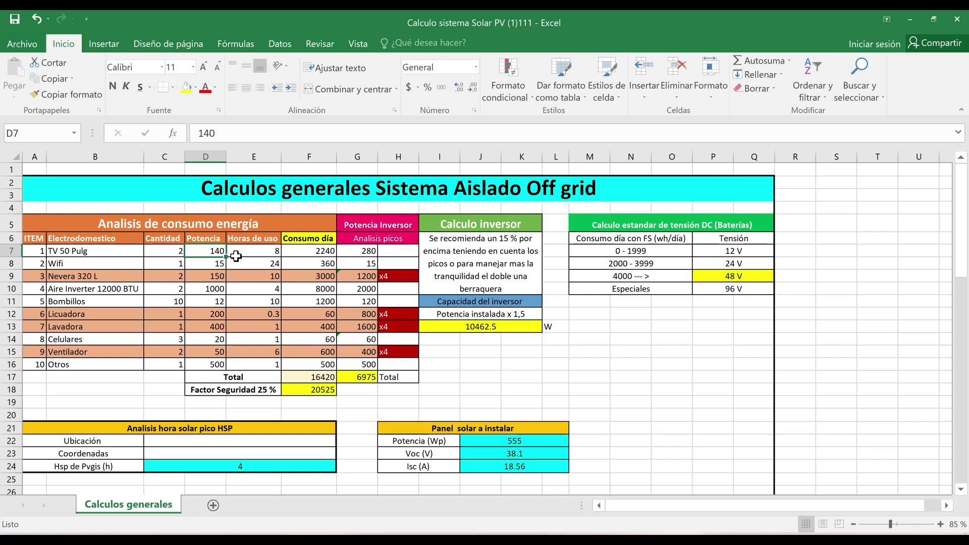
text(100)
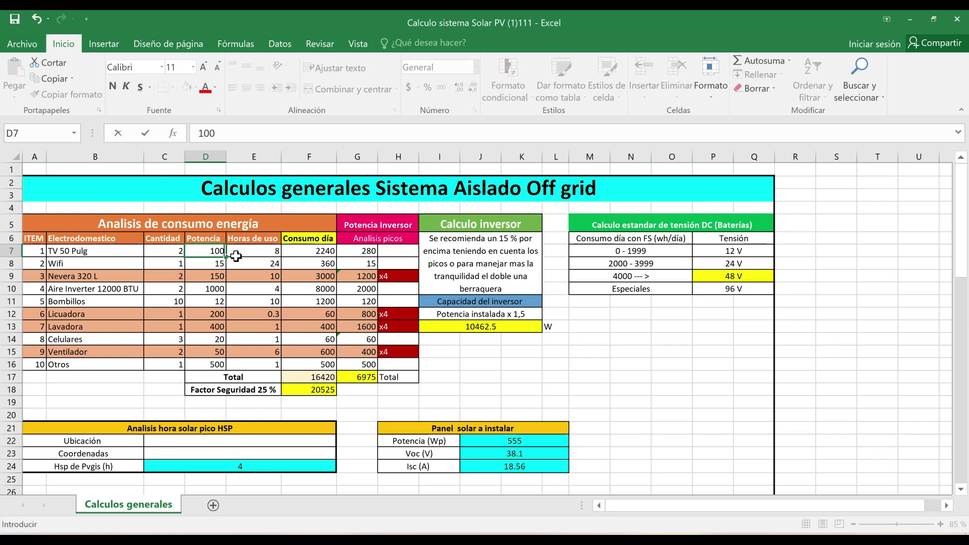
key(Return)
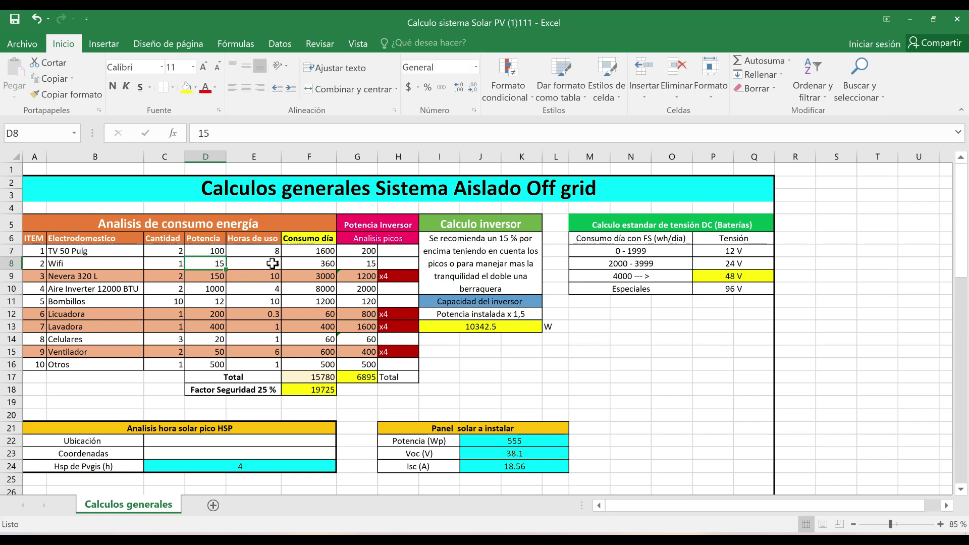
click(266, 251)
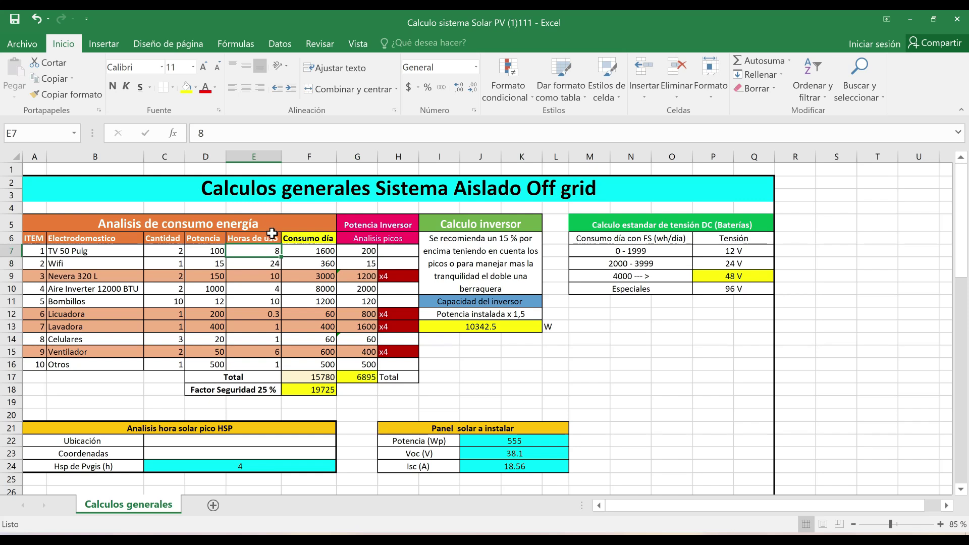
text(6)
key(Return)
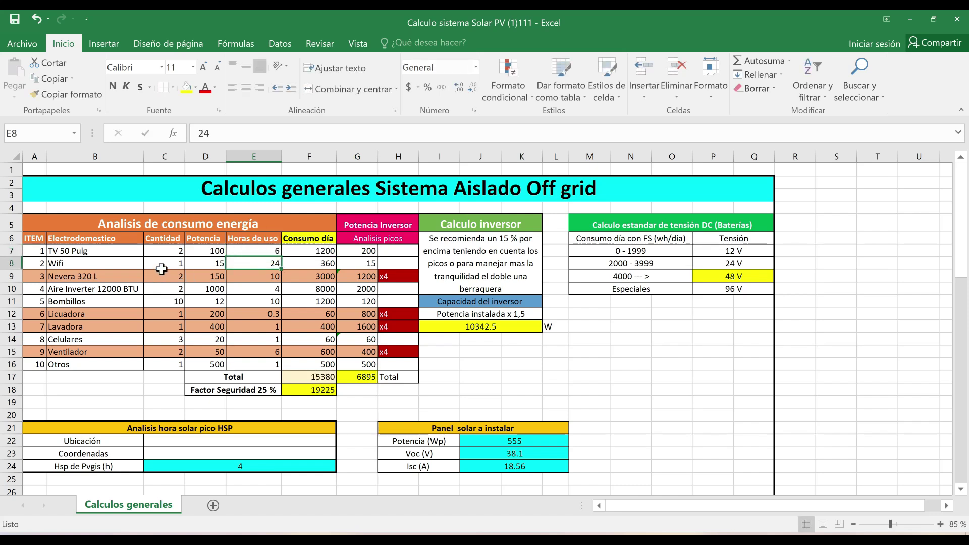
Set the Nevera 320 L quantity in C9 to 1 and check the F11 consumption formula
click(217, 263)
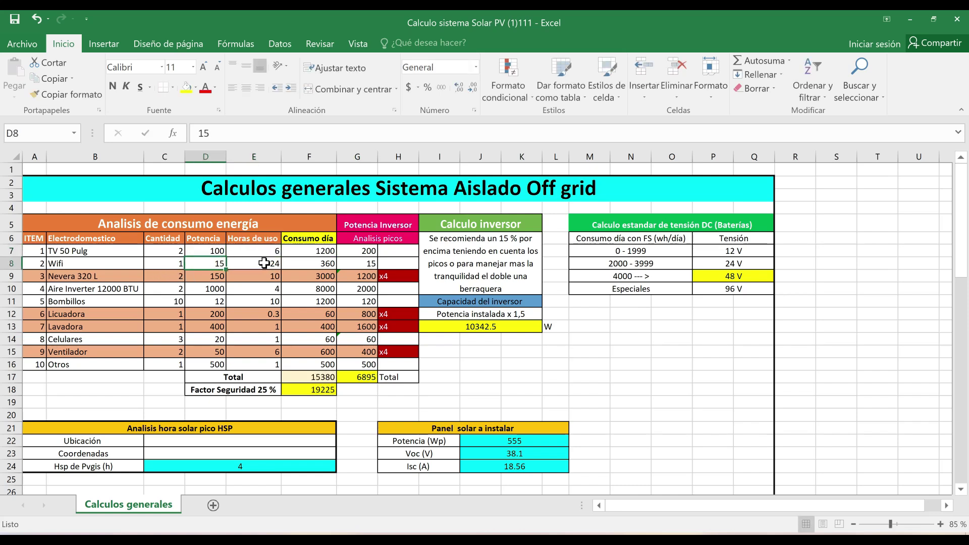
click(264, 263)
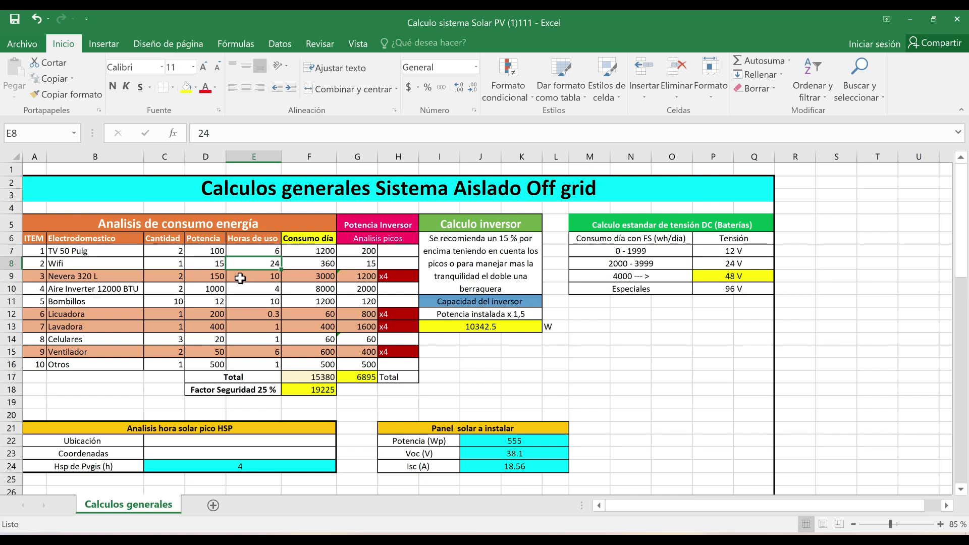
click(180, 276)
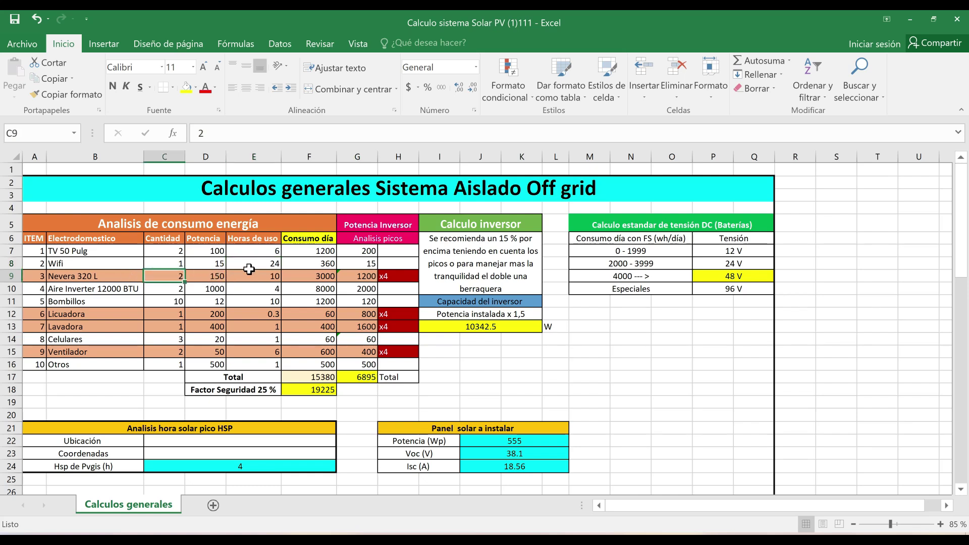
text(1)
key(Return)
click(285, 301)
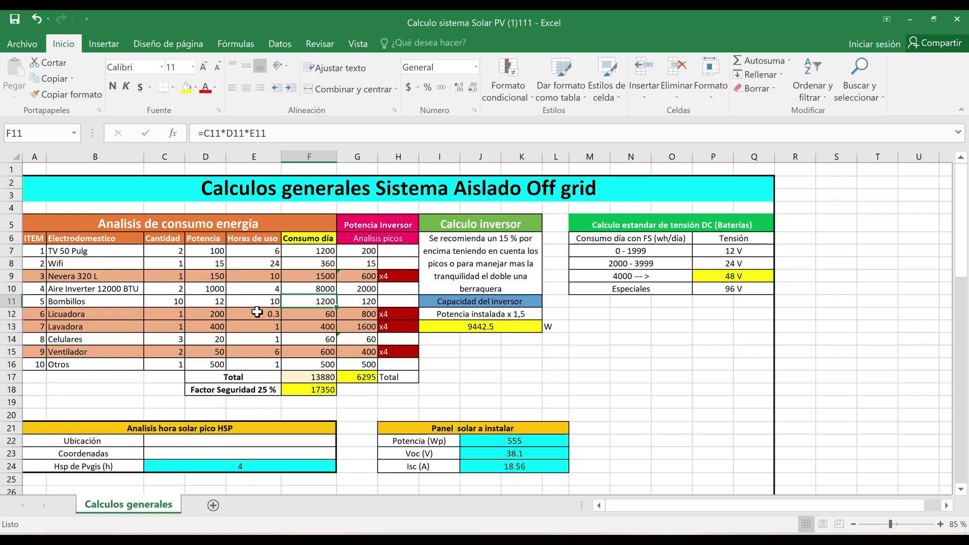
drag(312, 253, 309, 354)
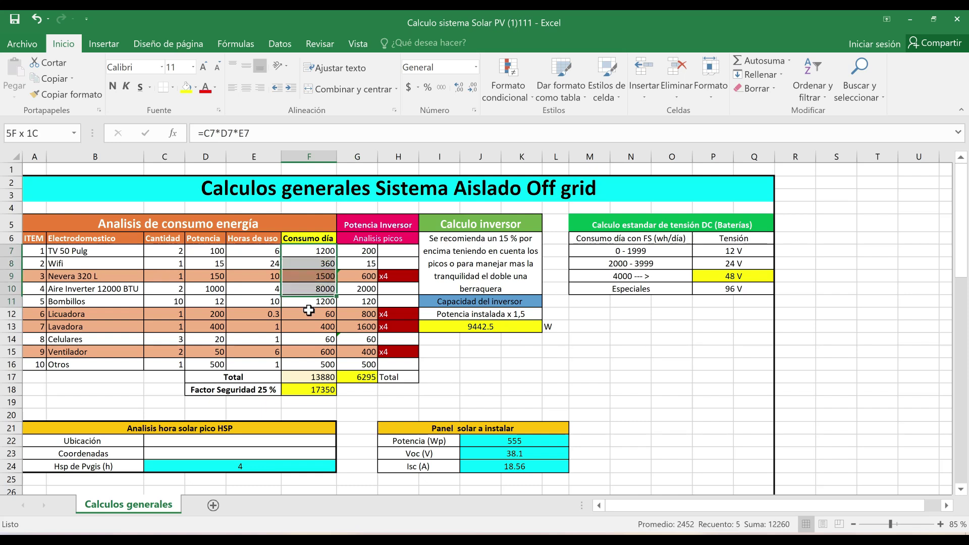
click(310, 381)
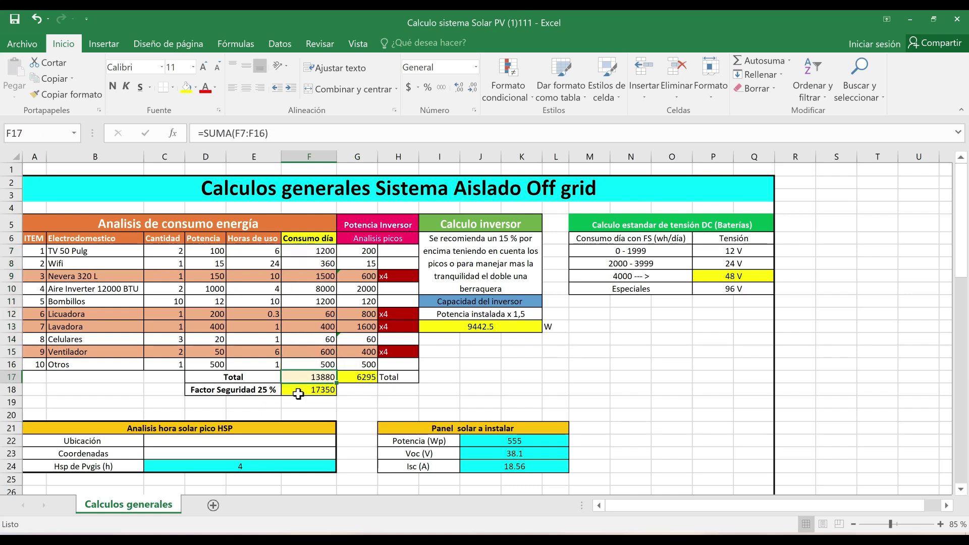
click(313, 393)
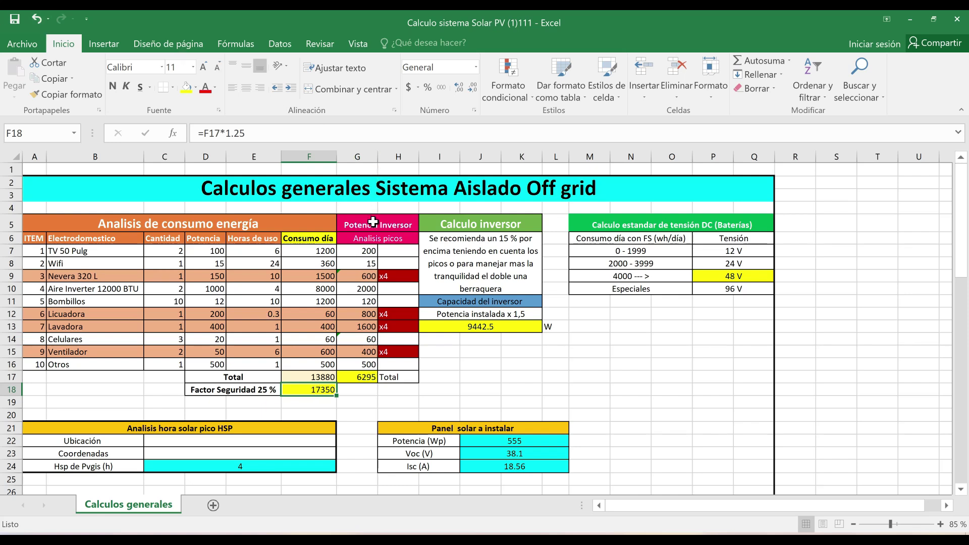
drag(376, 224, 371, 380)
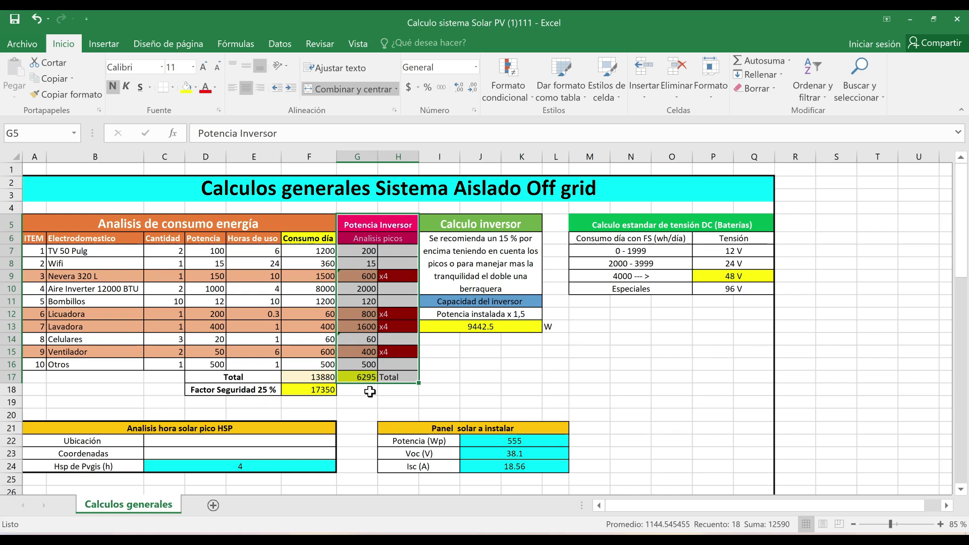
click(366, 386)
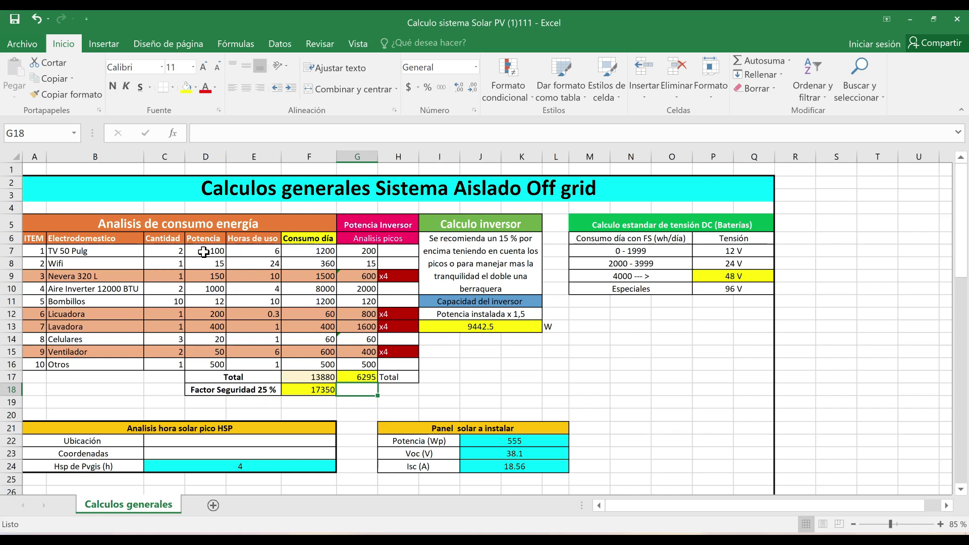
click(203, 252)
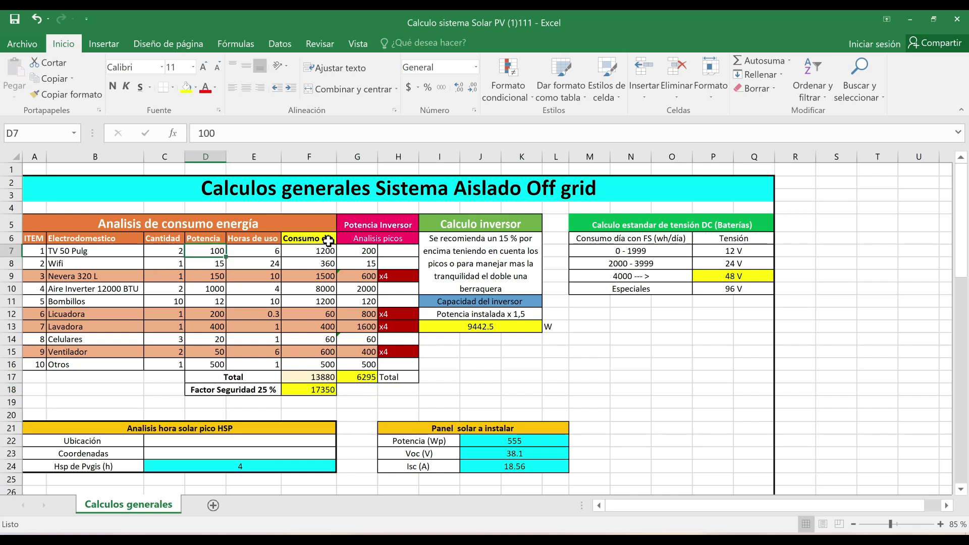
click(360, 247)
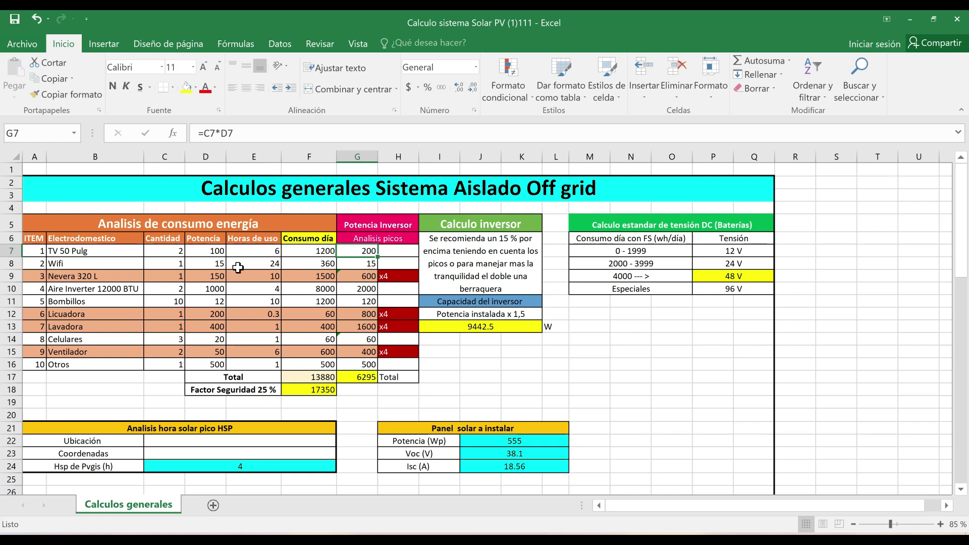
click(223, 263)
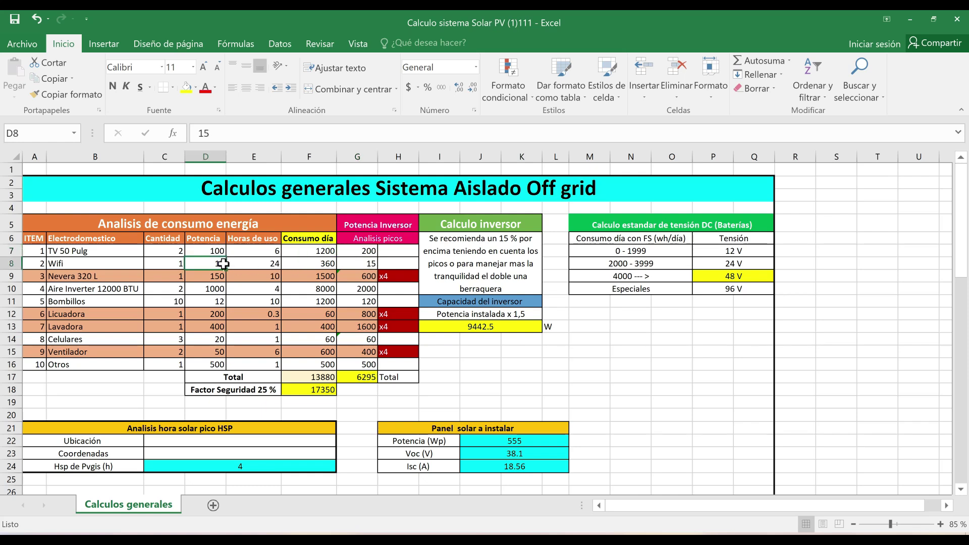
click(362, 261)
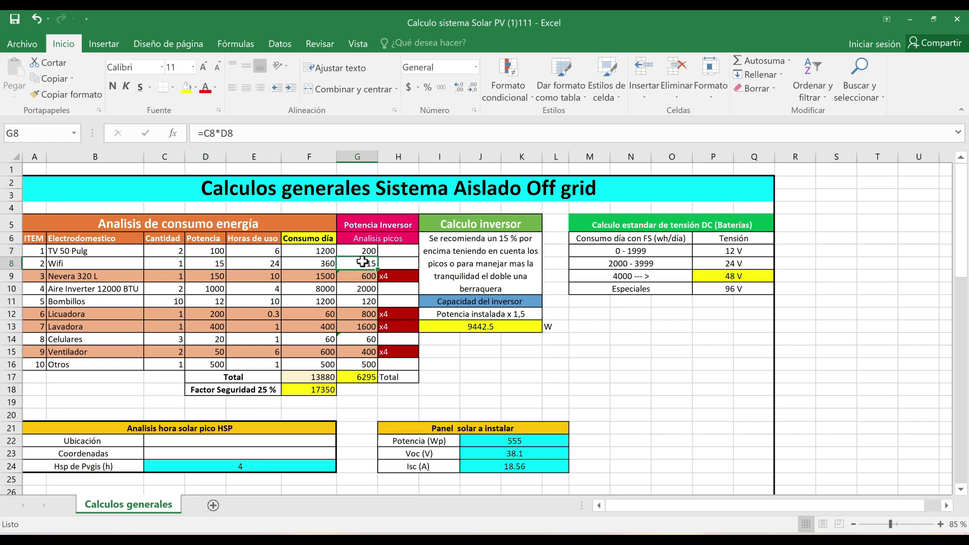
click(222, 274)
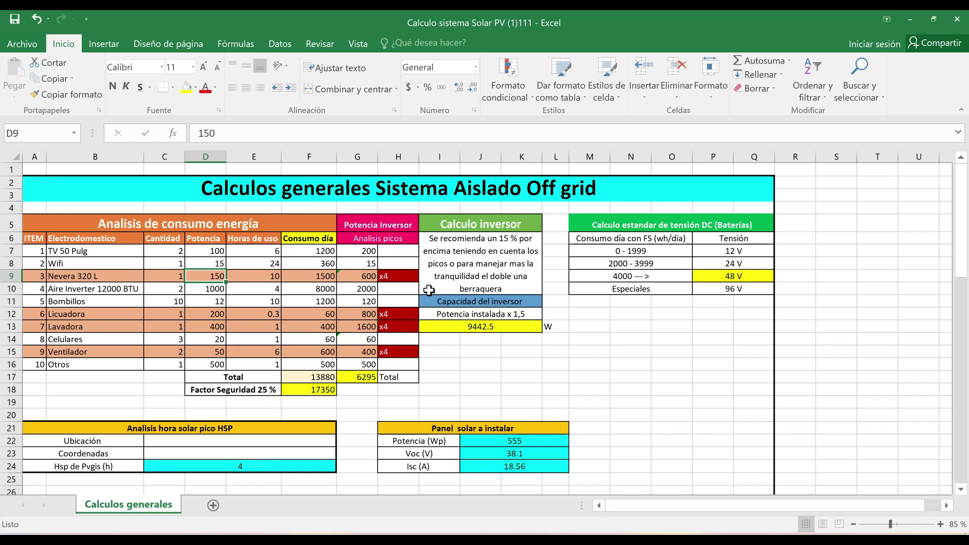
click(369, 276)
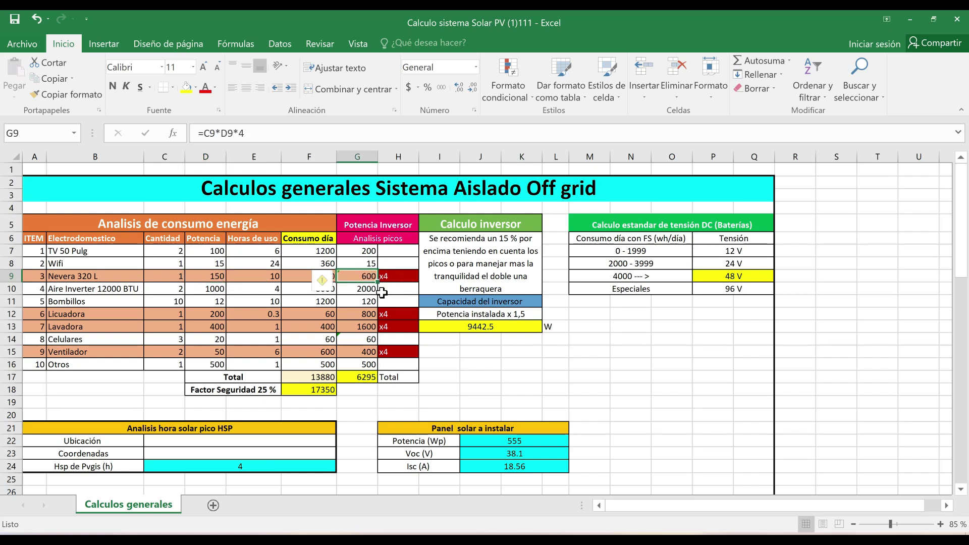
click(250, 289)
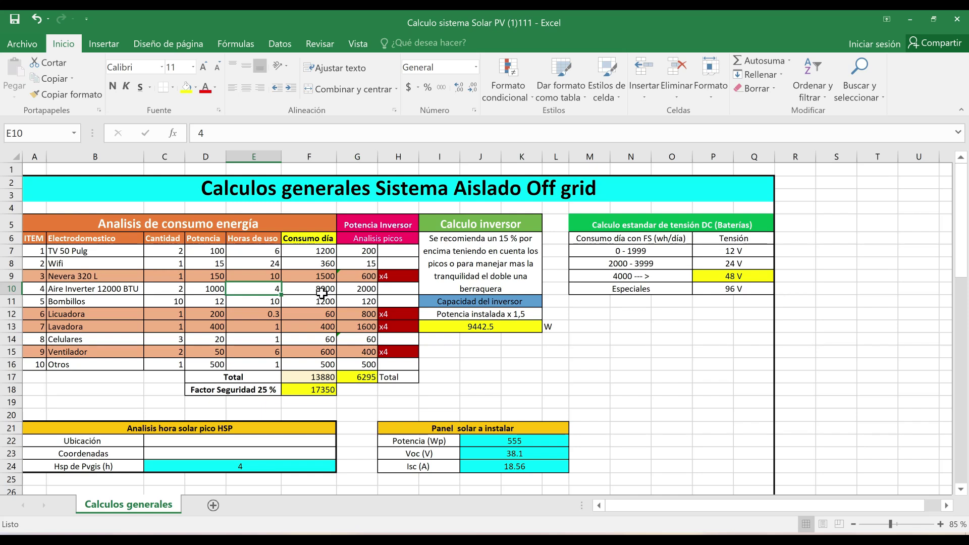
Give the Aire Inverter 12000 BTU row quantity 1 and 6 hours, then review the G7:G16 total
click(178, 290)
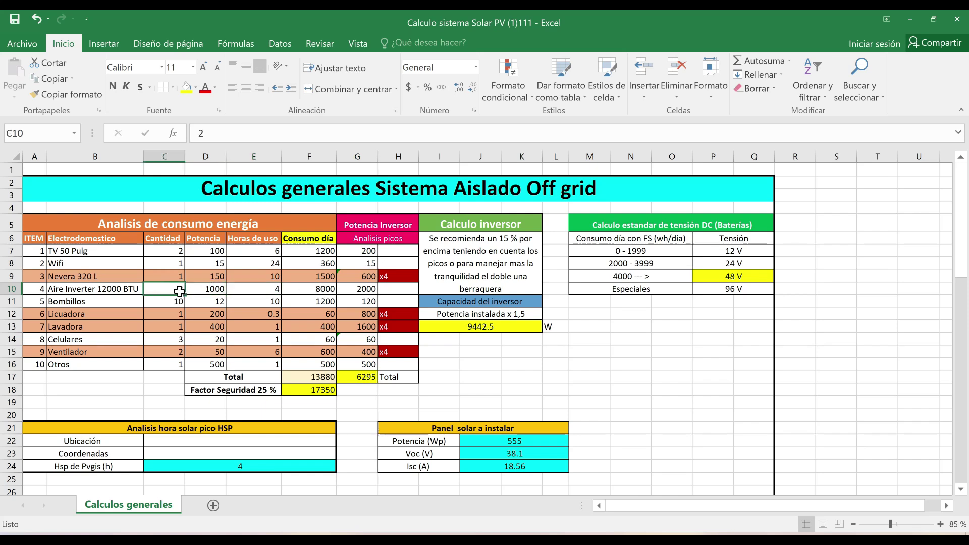
text(0)
key(Return)
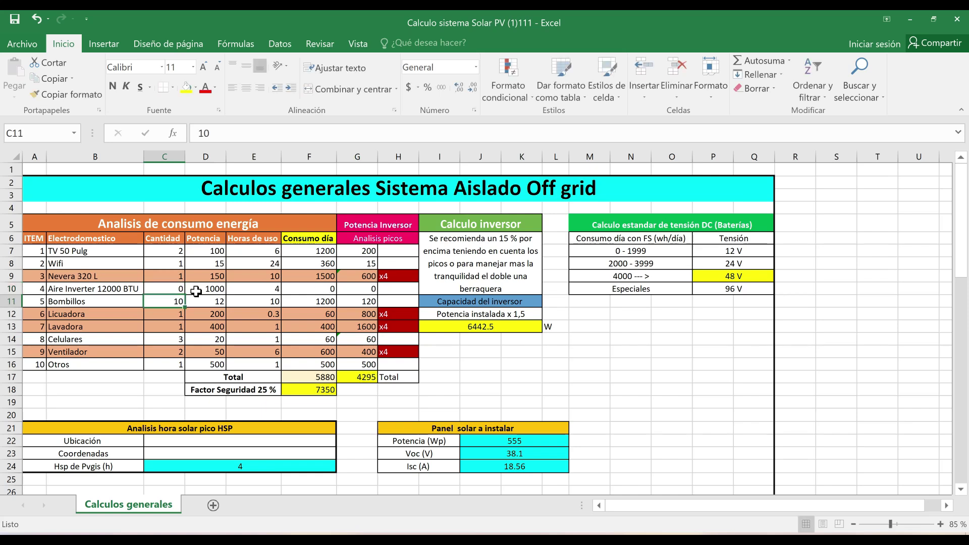
click(181, 288)
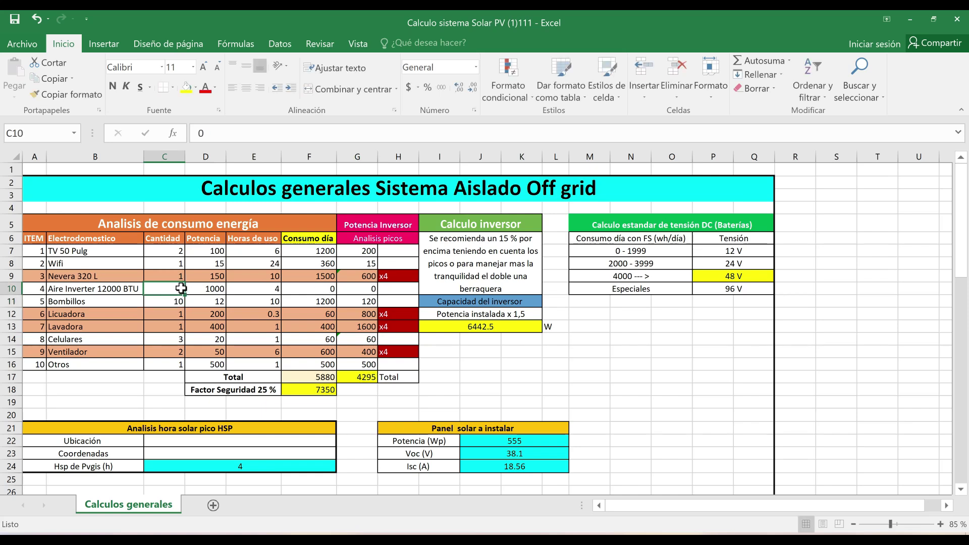
text(1)
click(264, 302)
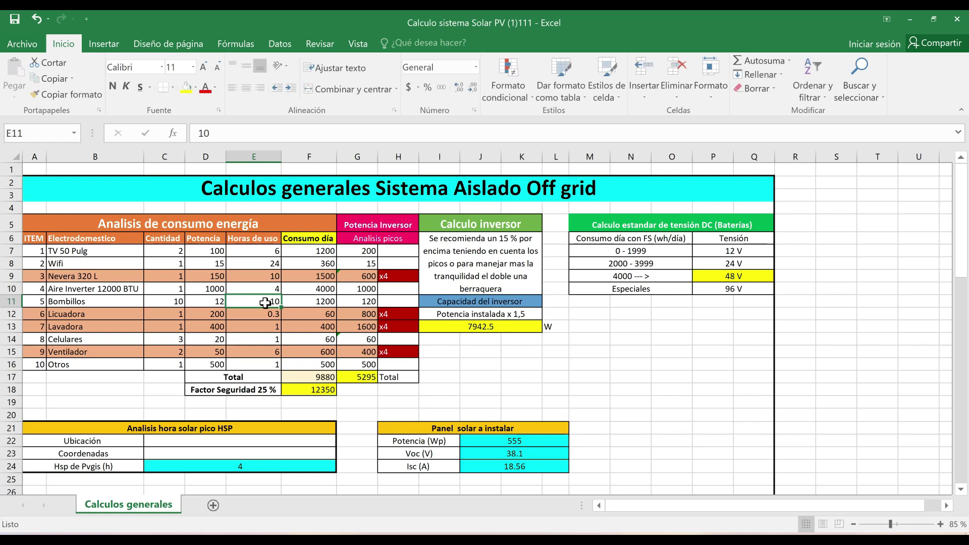
click(262, 288)
text(6)
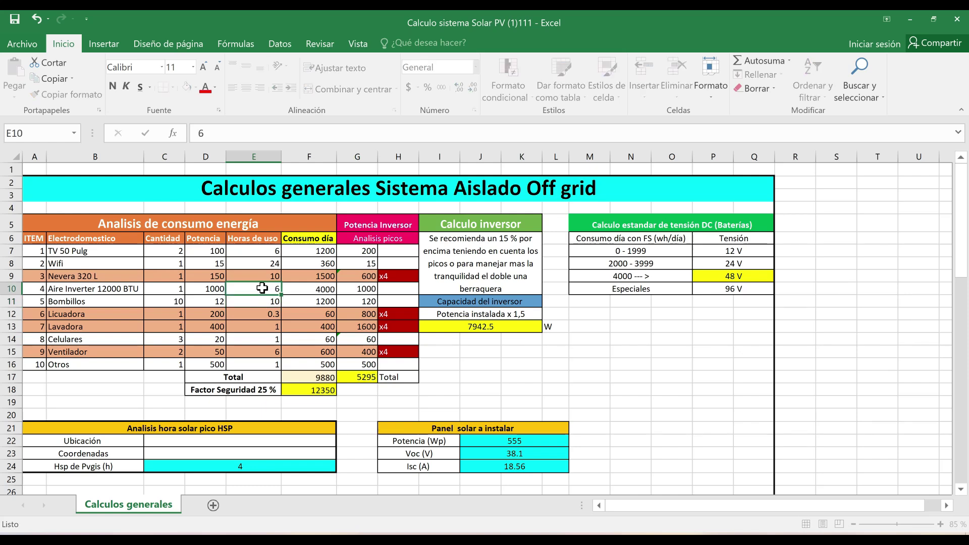
key(Return)
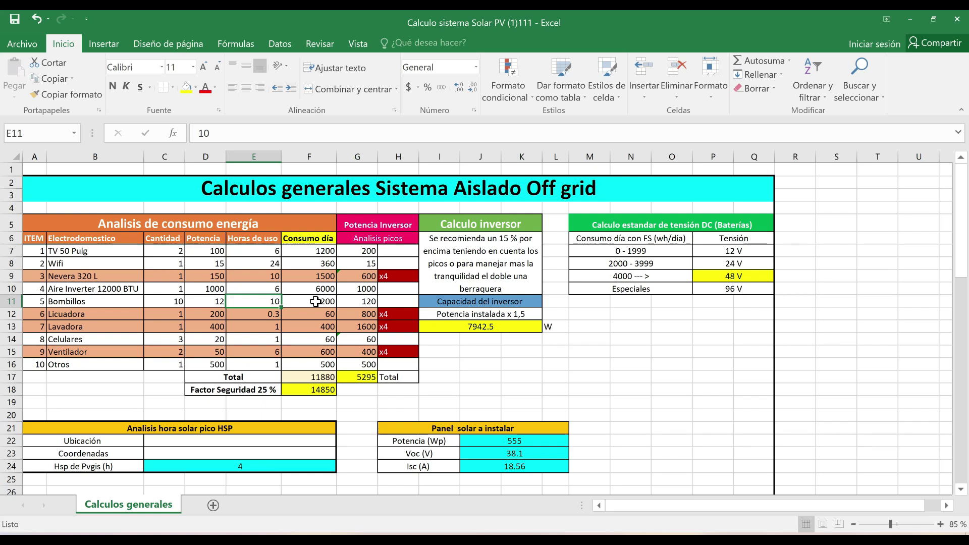
click(372, 376)
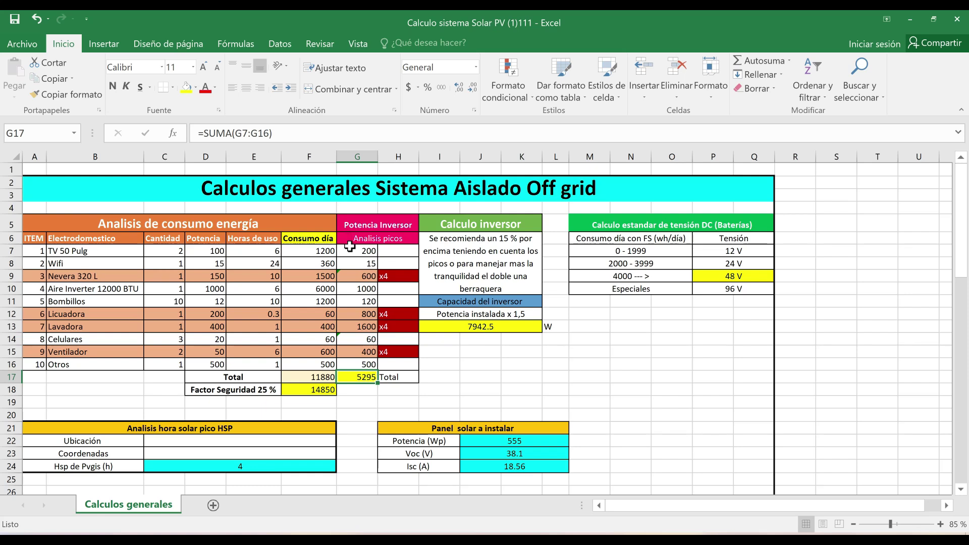
drag(350, 247, 357, 367)
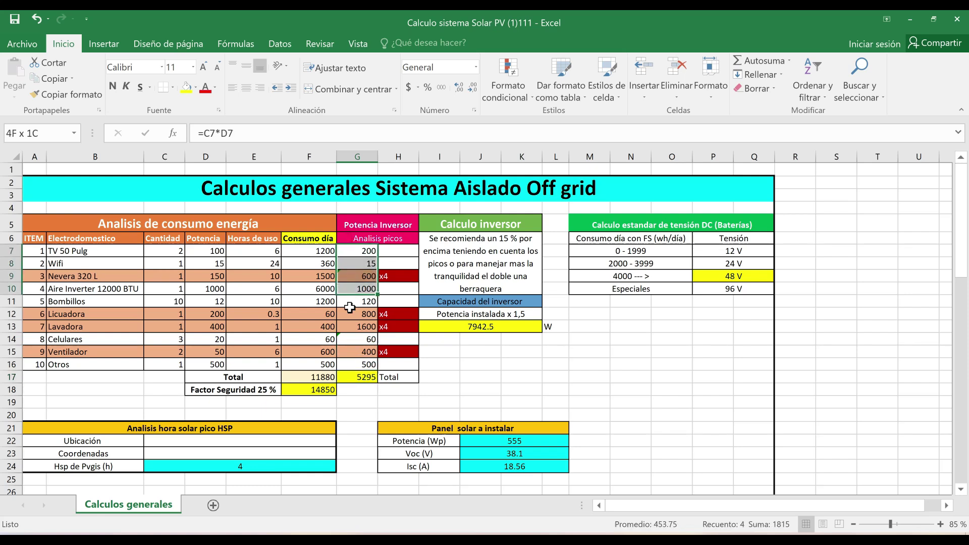
click(357, 375)
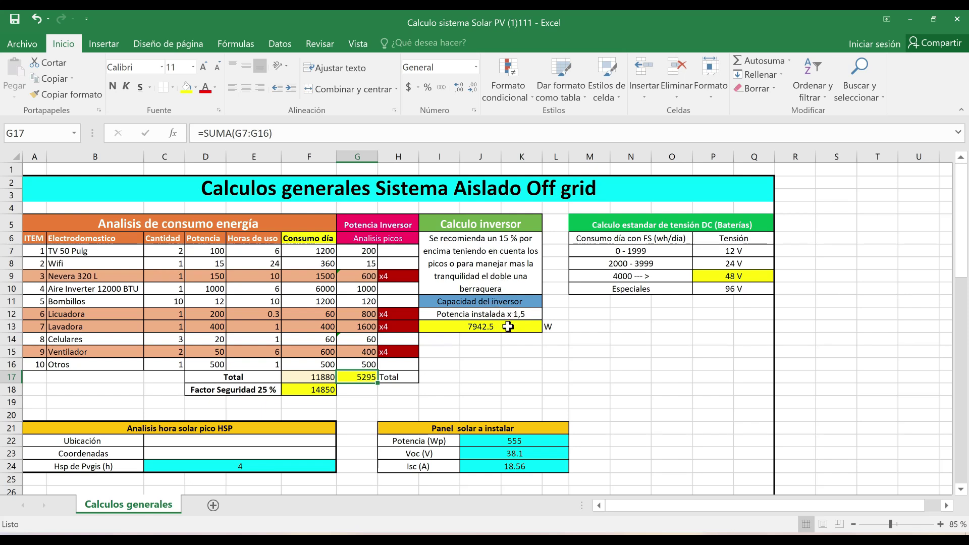
click(502, 327)
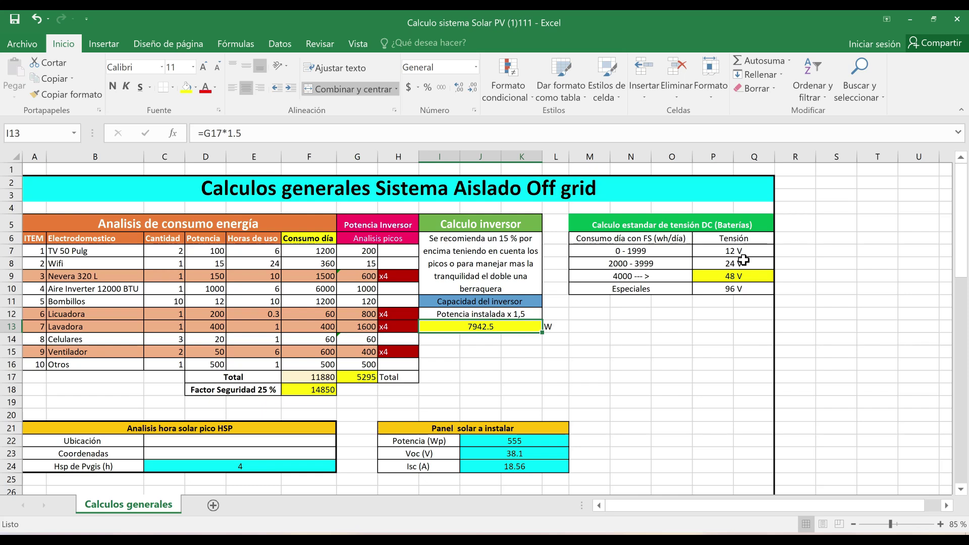
click(746, 262)
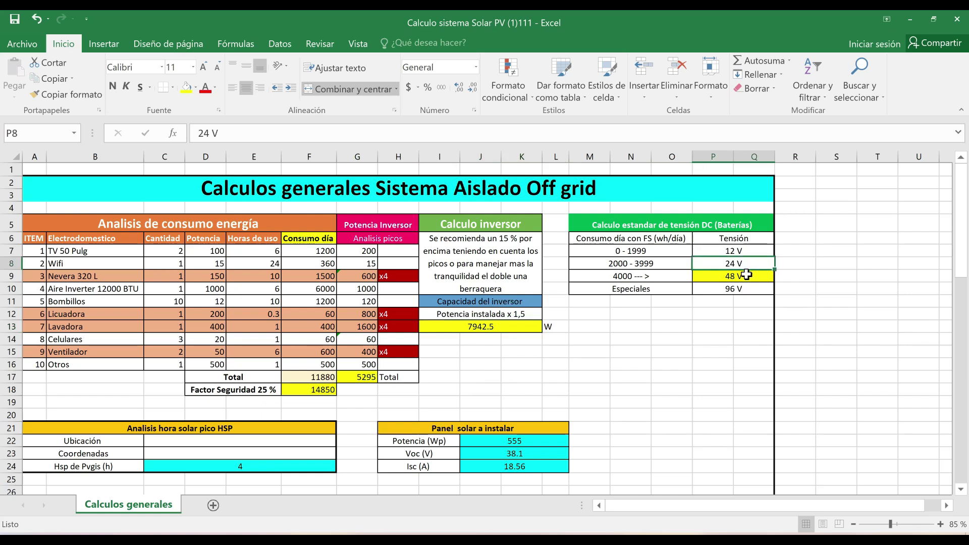
click(746, 275)
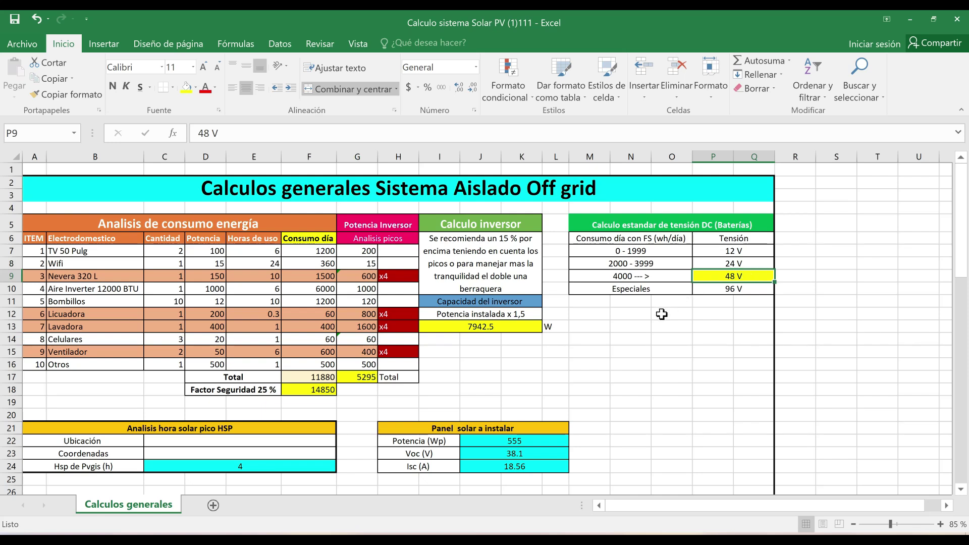
click(262, 462)
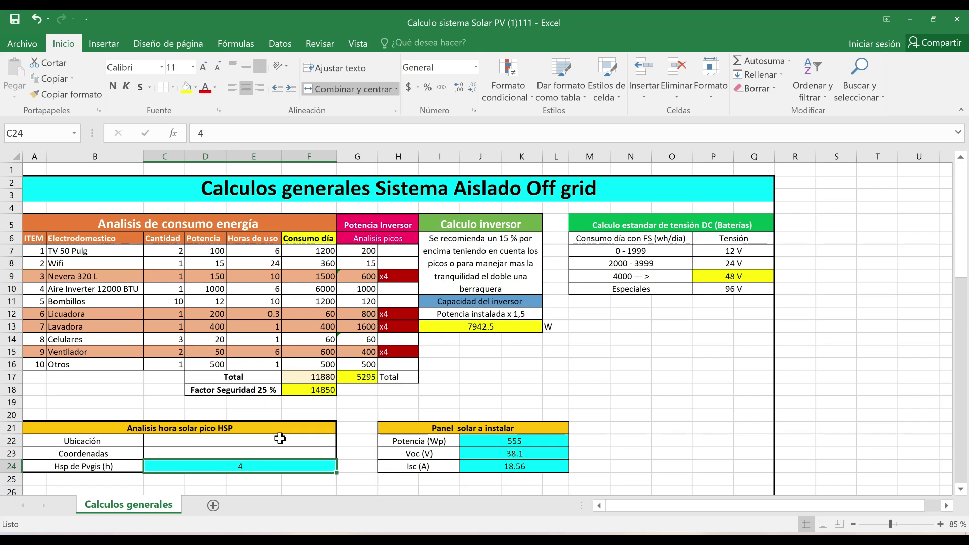
double_click(271, 467)
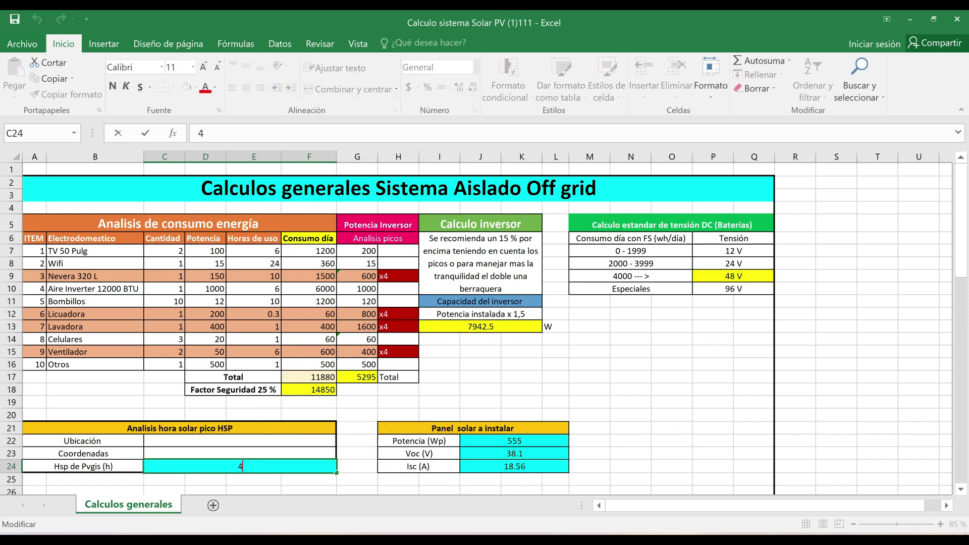
click(465, 373)
mouse_move(516, 440)
mouse_down()
mouse_move(519, 463)
mouse_move(536, 440)
mouse_up()
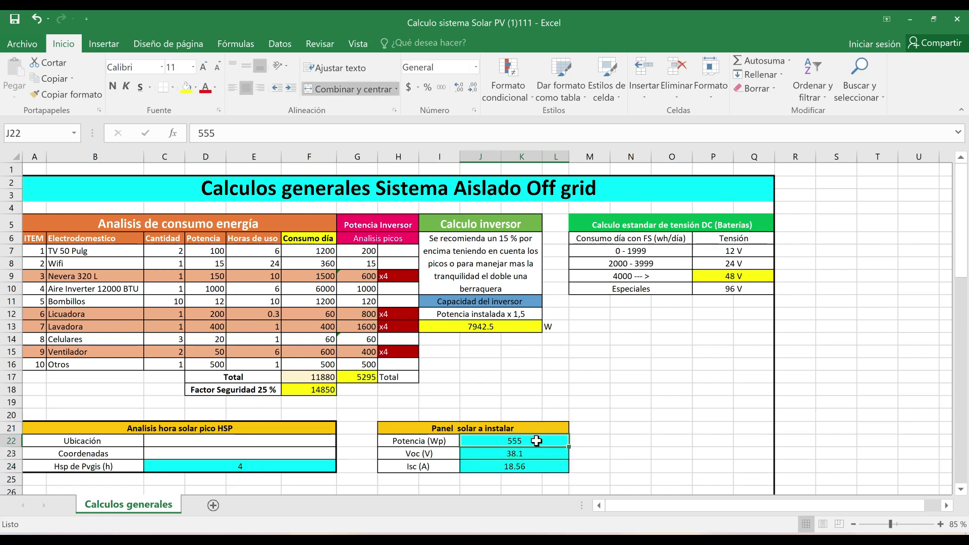
click(531, 453)
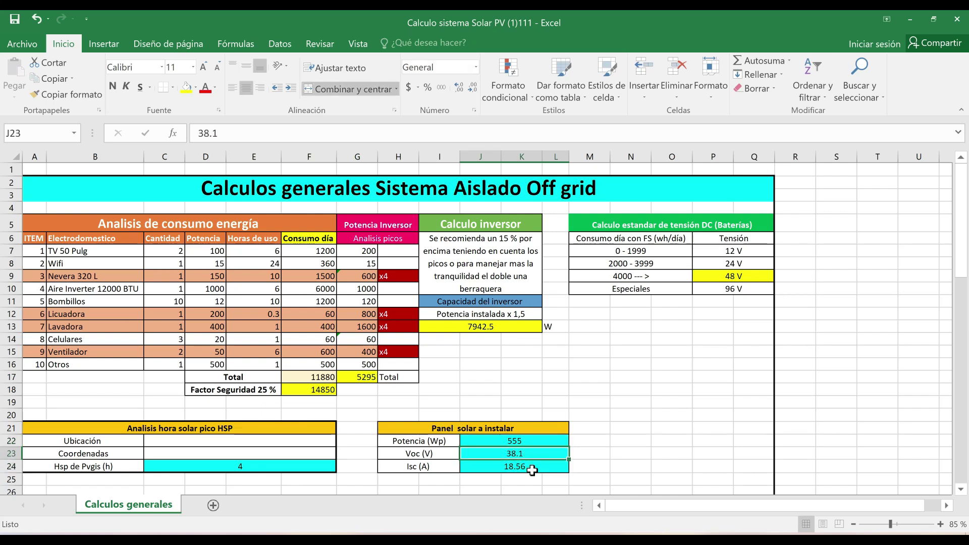
click(531, 468)
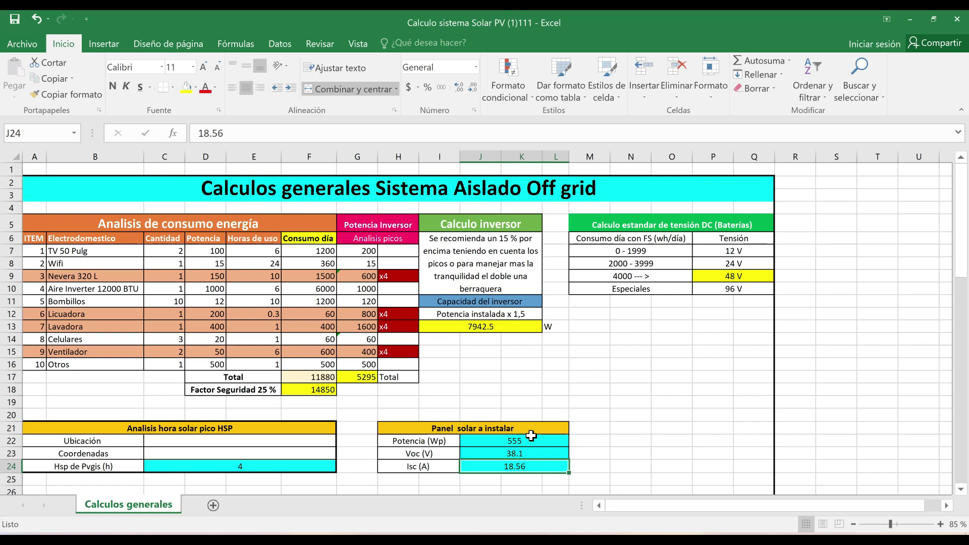
click(528, 440)
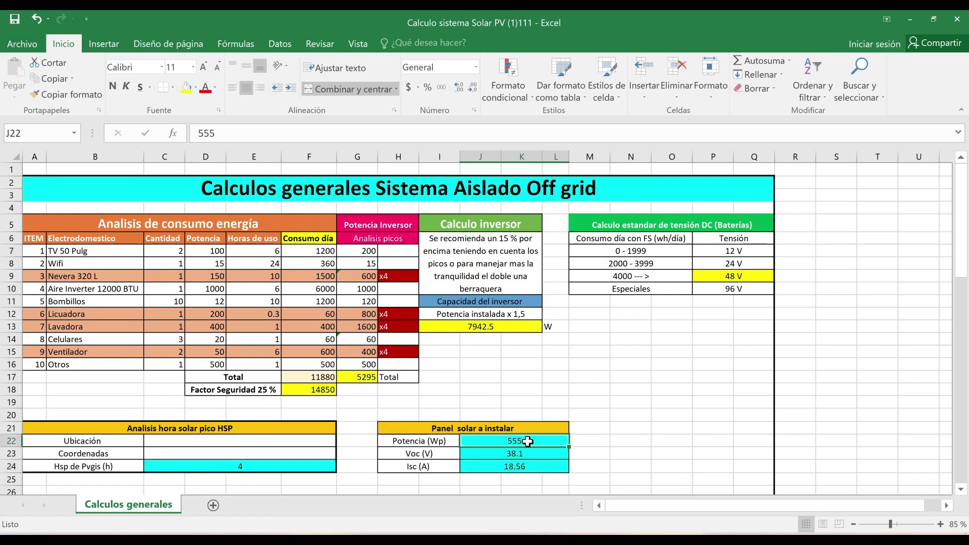
click(523, 454)
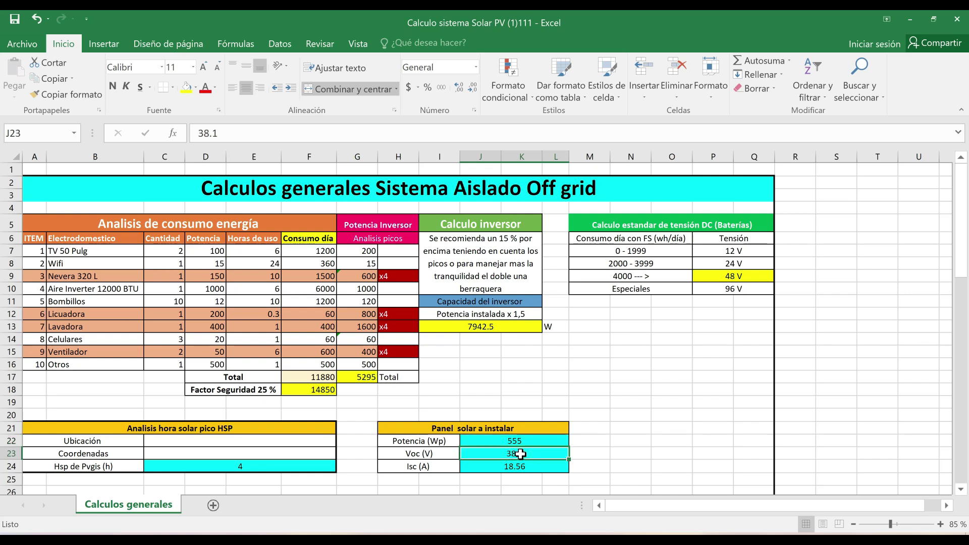
click(527, 465)
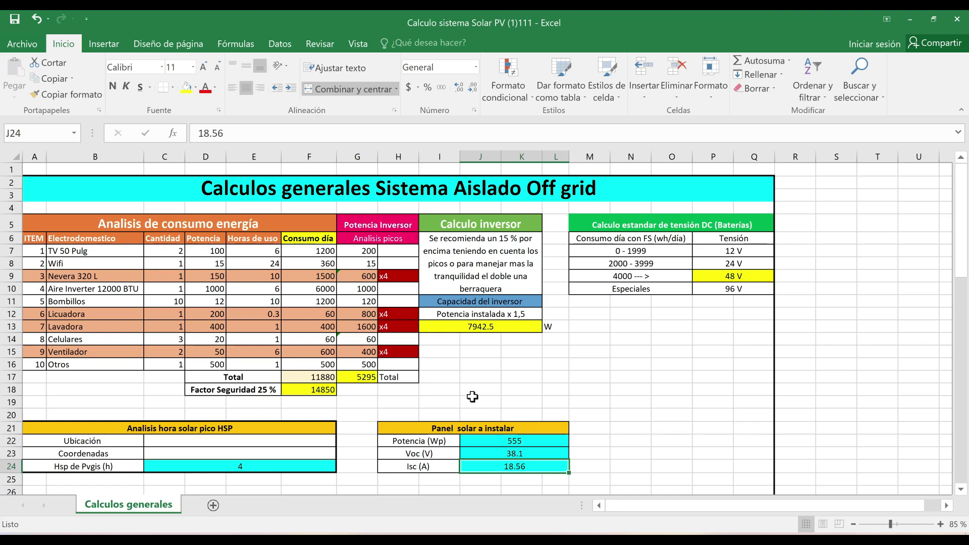
scroll(472, 398, down, 1)
scroll(469, 393, down, 1)
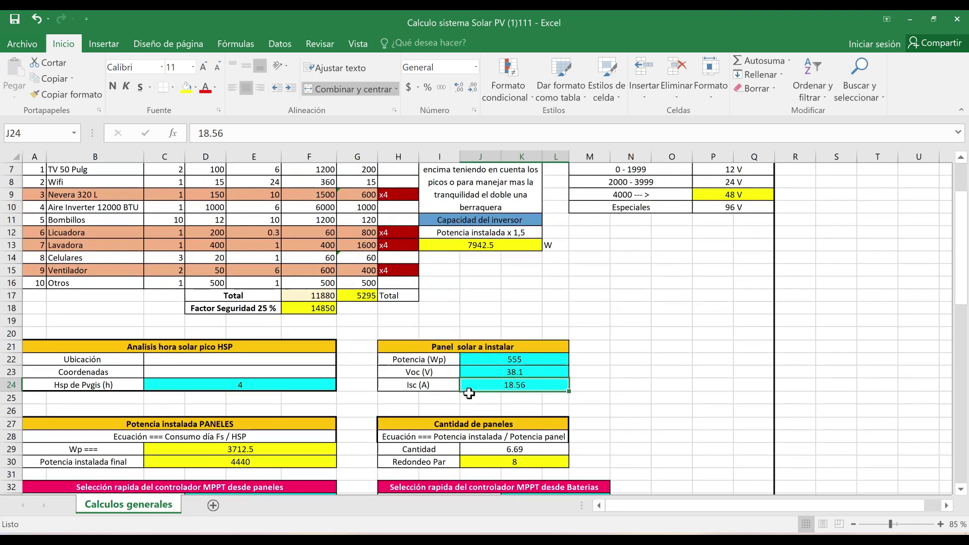
scroll(470, 394, down, 1)
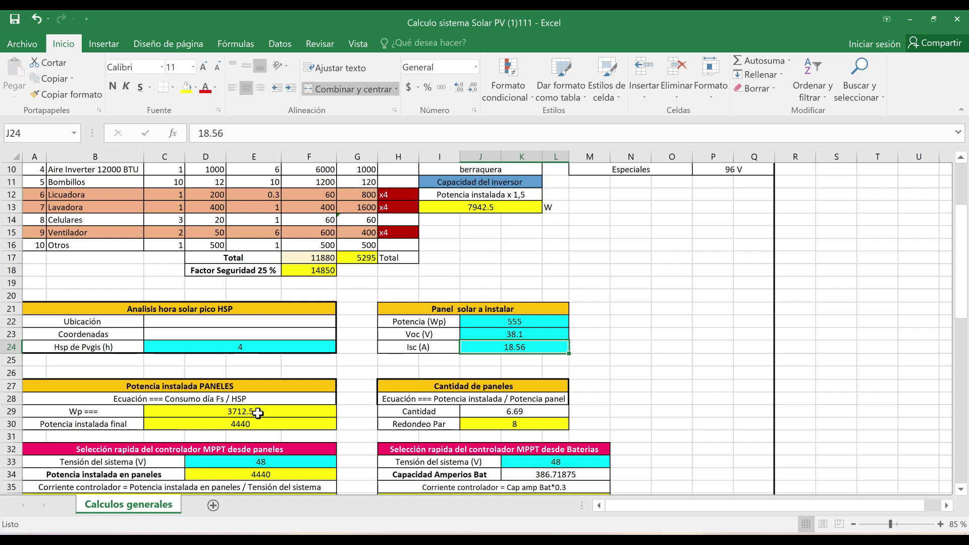
click(258, 413)
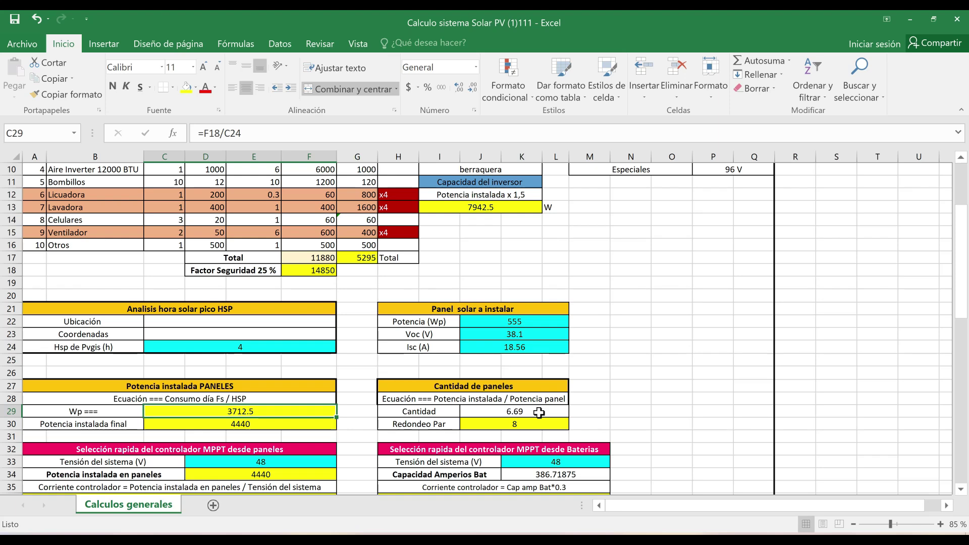
click(523, 424)
scroll(309, 416, down, 1)
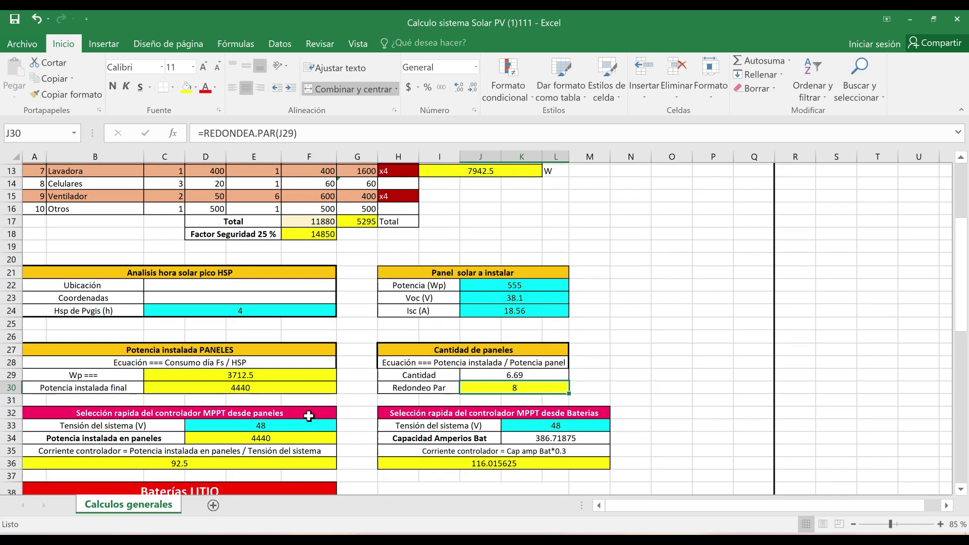
scroll(308, 414, down, 1)
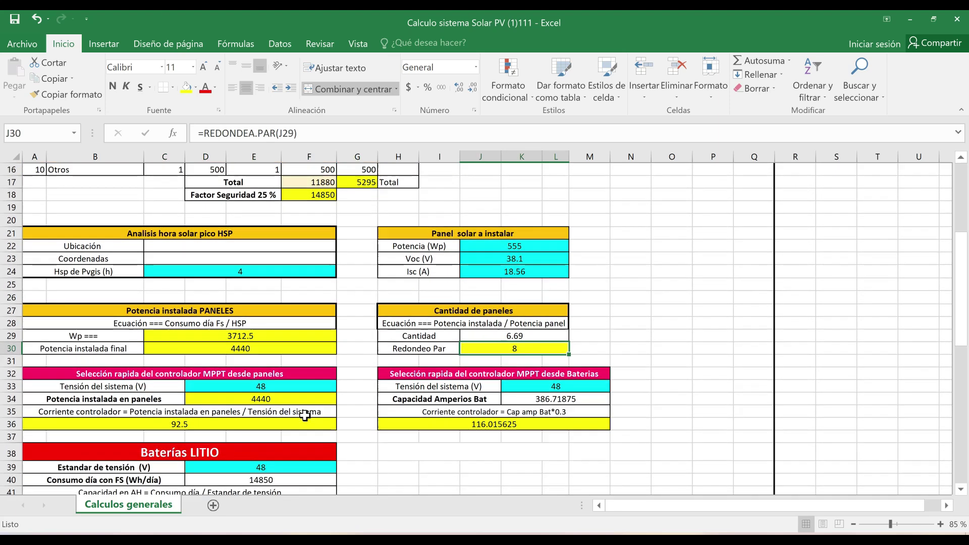
click(290, 383)
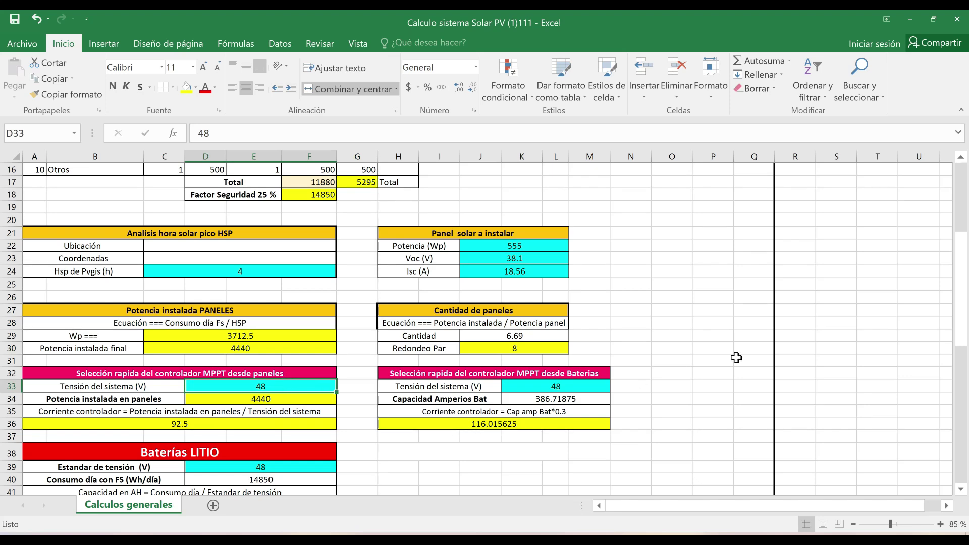
scroll(736, 358, up, 2)
scroll(736, 358, up, 1)
scroll(737, 358, up, 1)
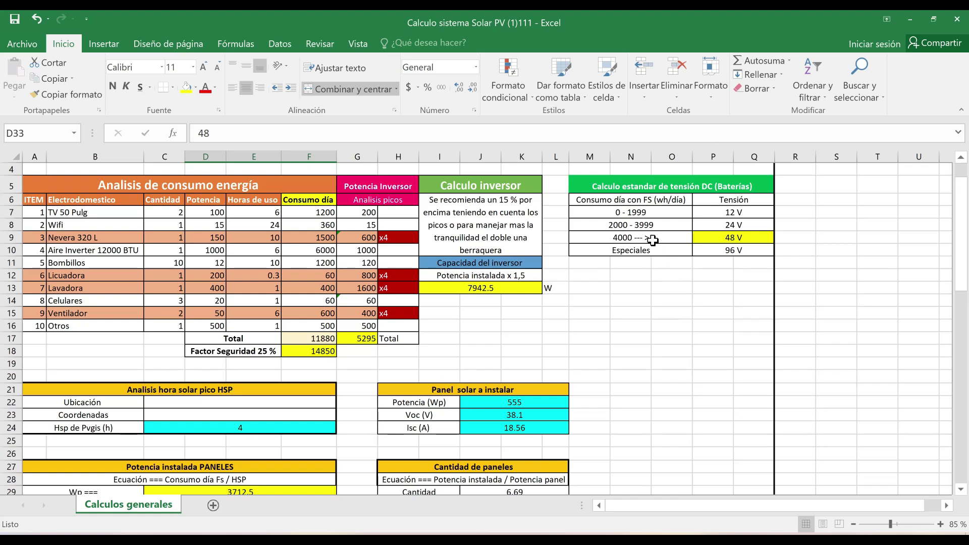
scroll(403, 365, down, 2)
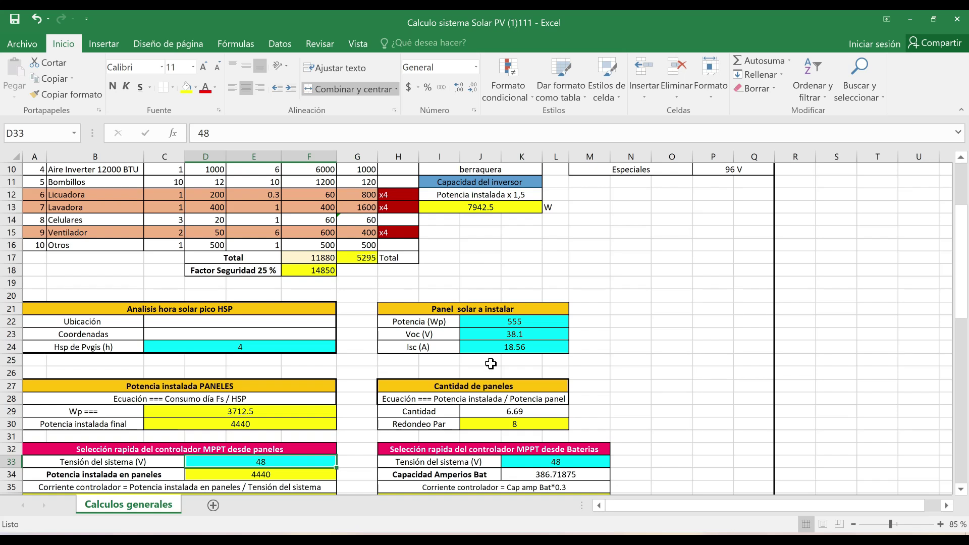
double_click(256, 461)
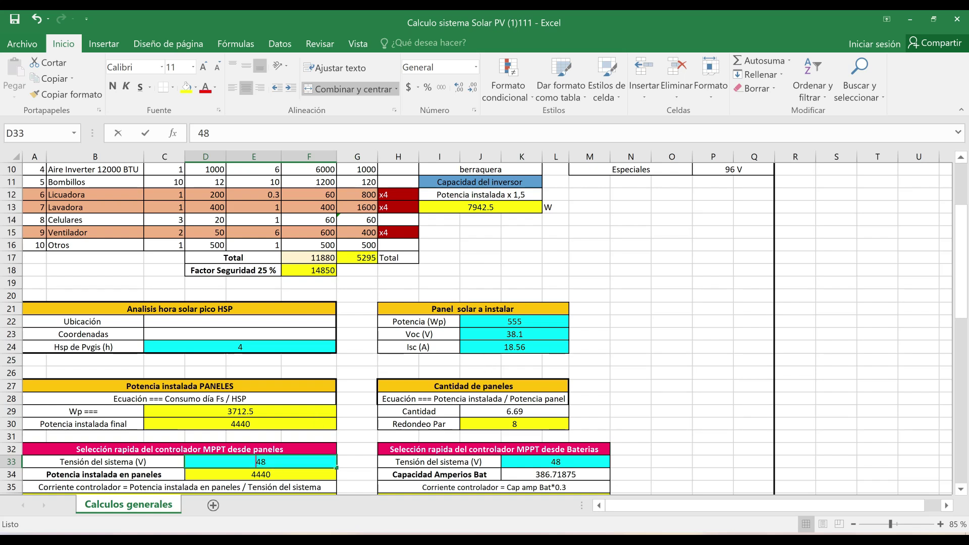
drag(217, 455, 368, 446)
scroll(375, 446, down, 1)
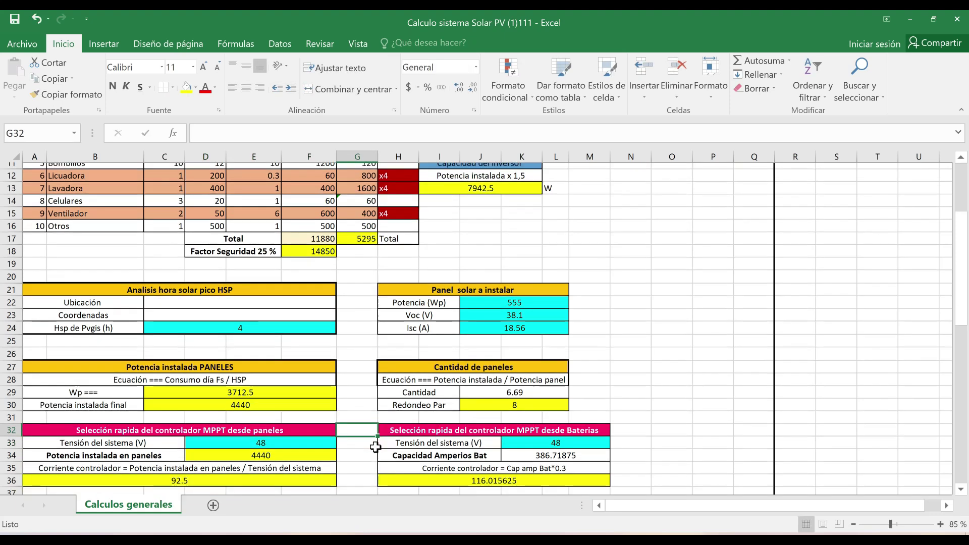
scroll(375, 446, down, 1)
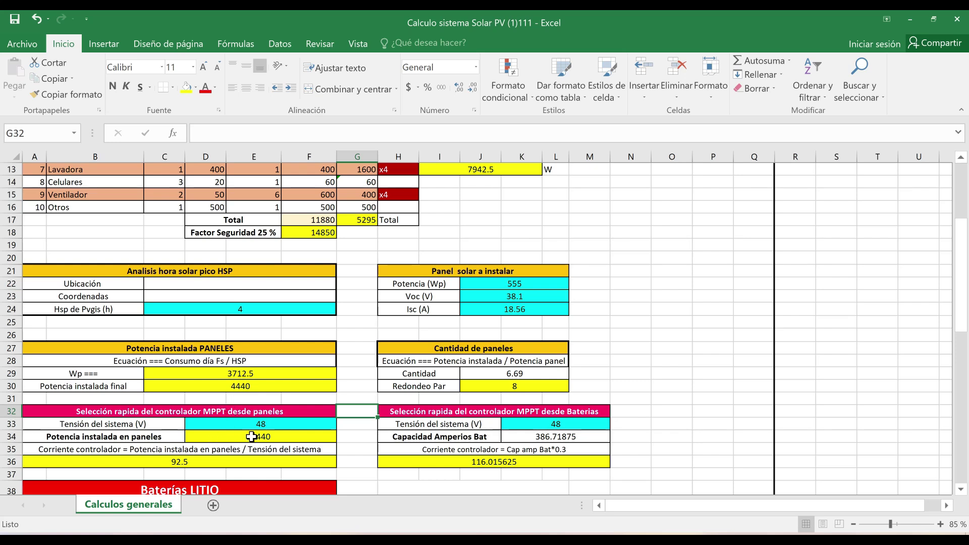
click(500, 388)
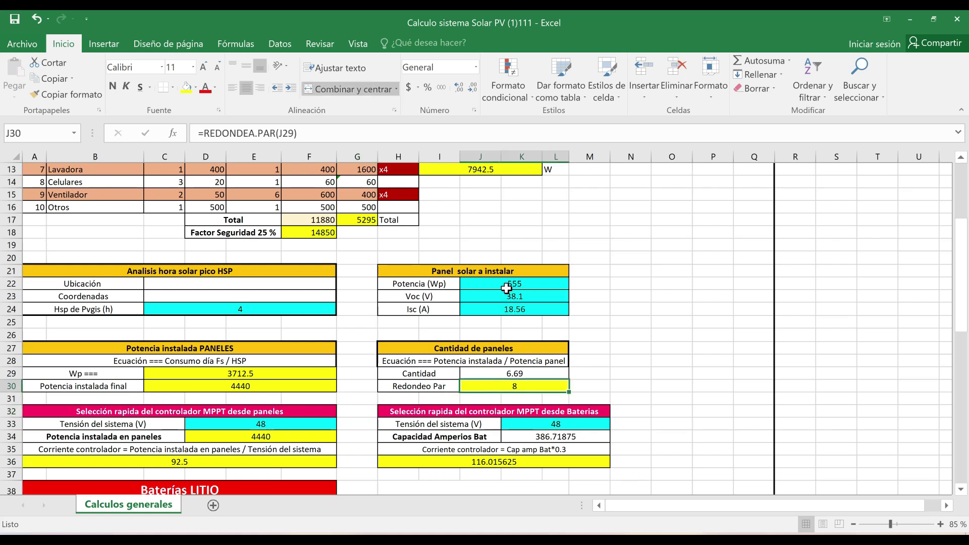
click(256, 385)
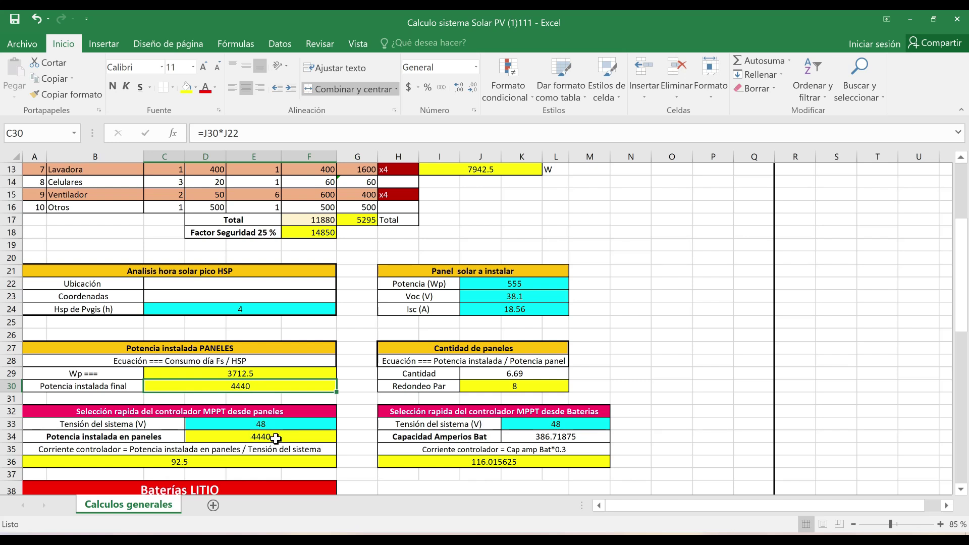
click(221, 461)
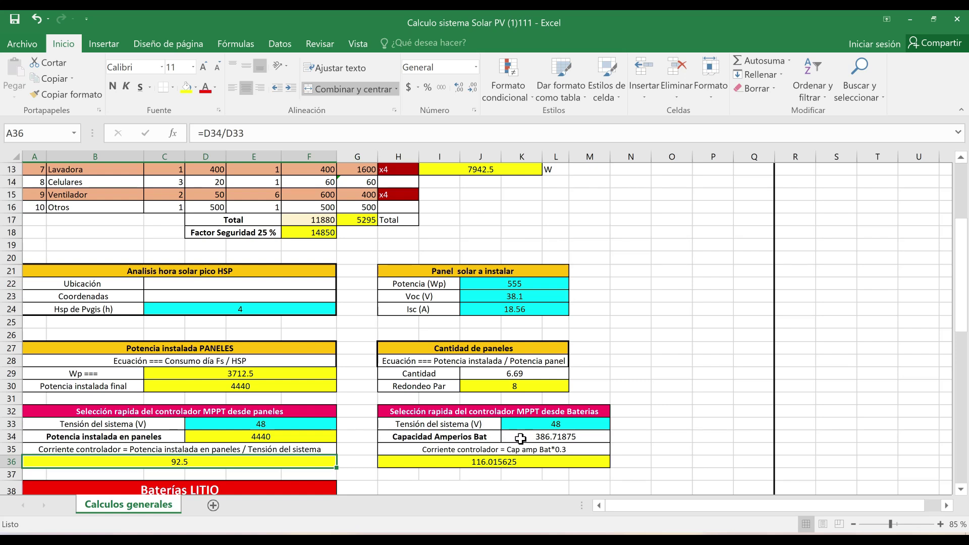
click(540, 459)
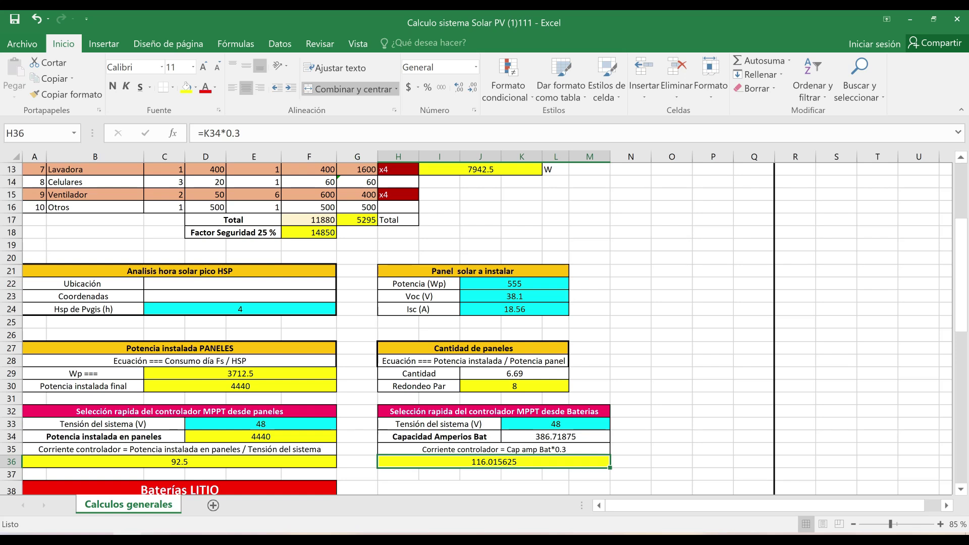
click(126, 540)
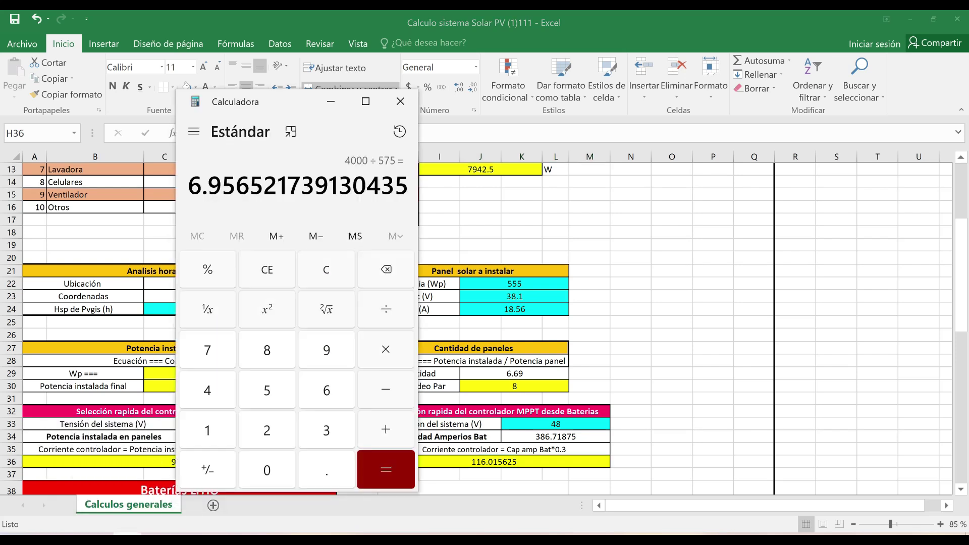
click(311, 280)
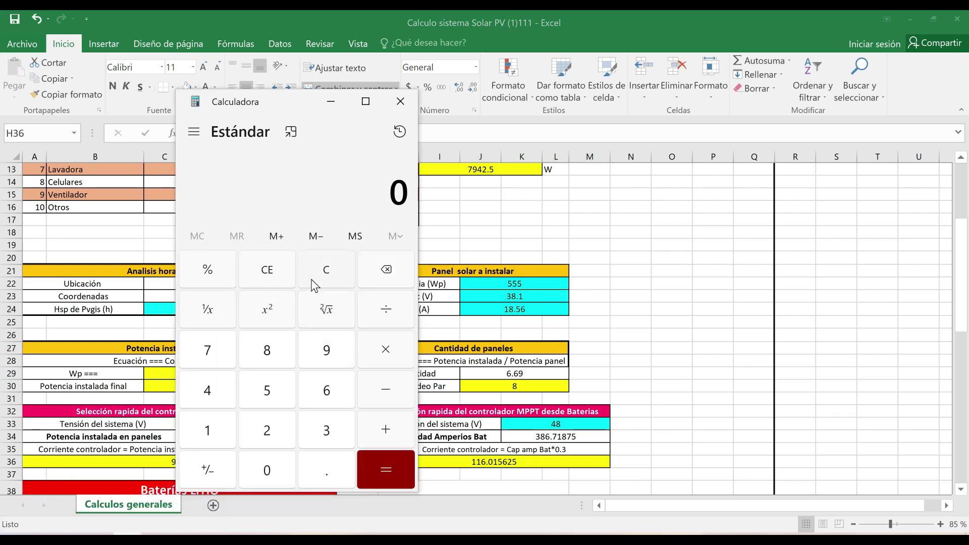
text(400)
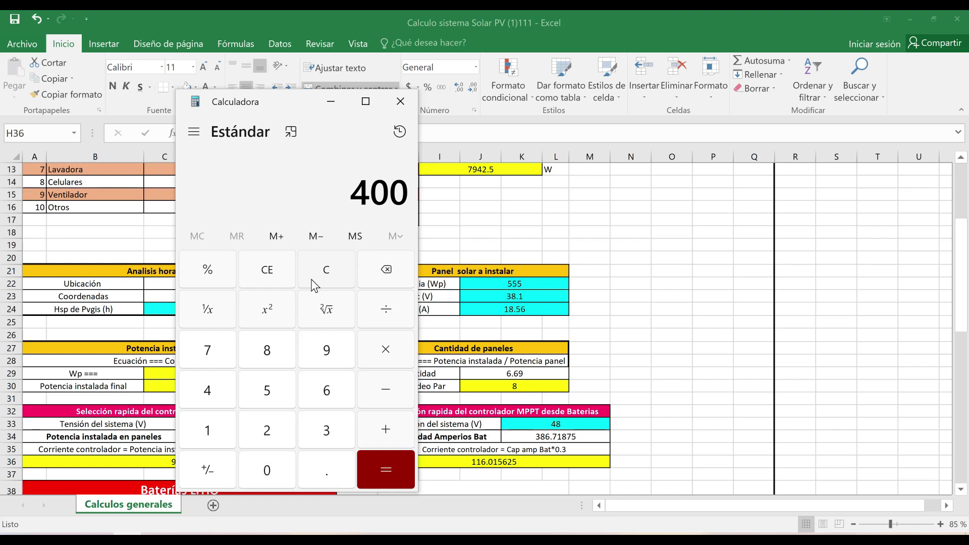
text(*0.)
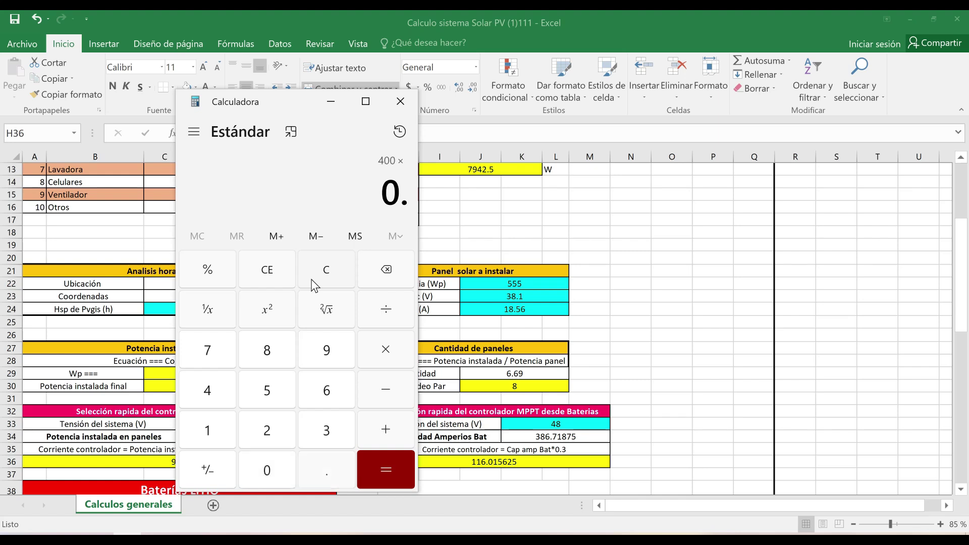
text(3)
key(Return)
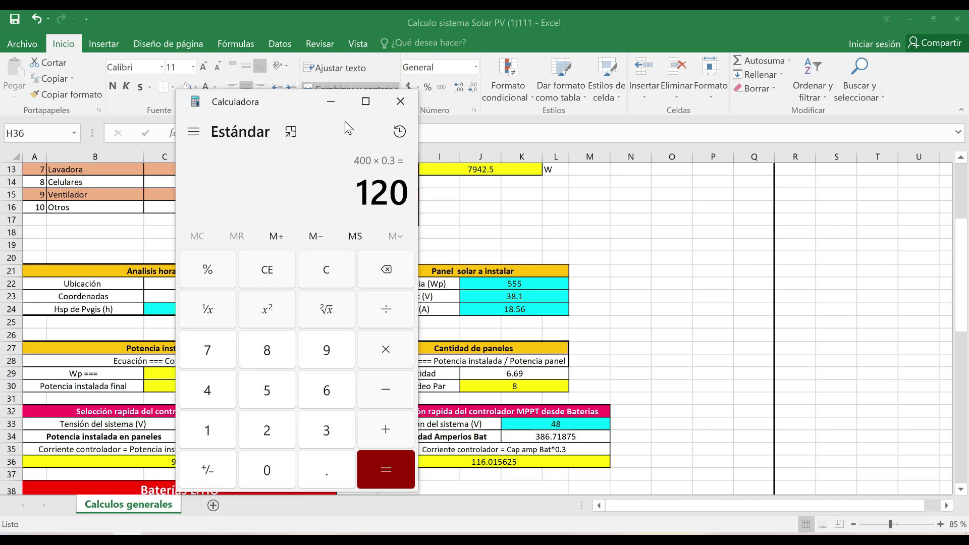
click(339, 107)
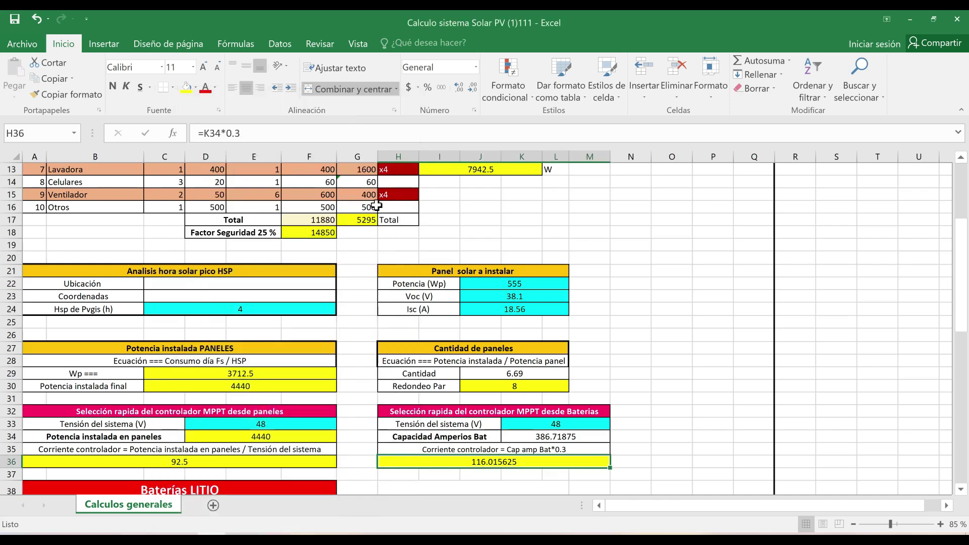
scroll(393, 301, down, 1)
scroll(393, 301, down, 2)
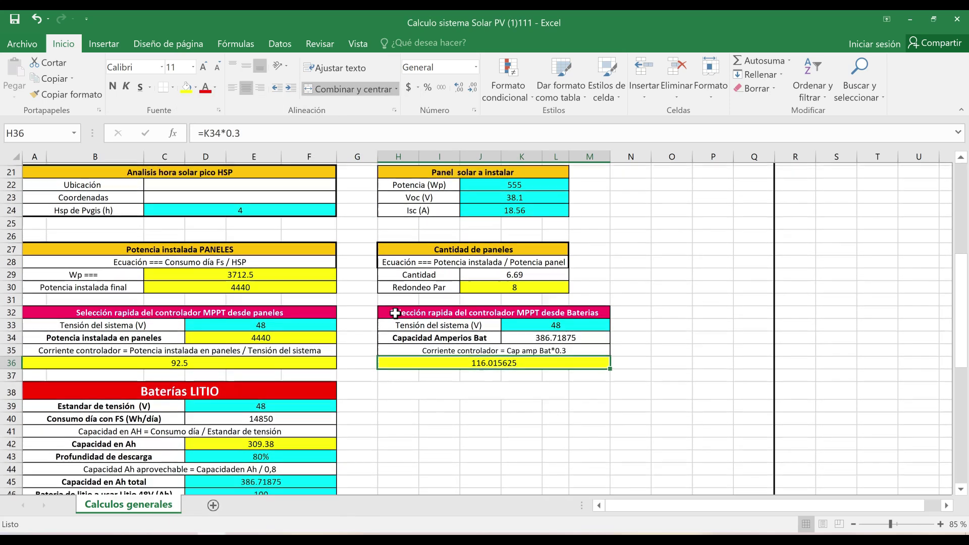
scroll(302, 370, down, 1)
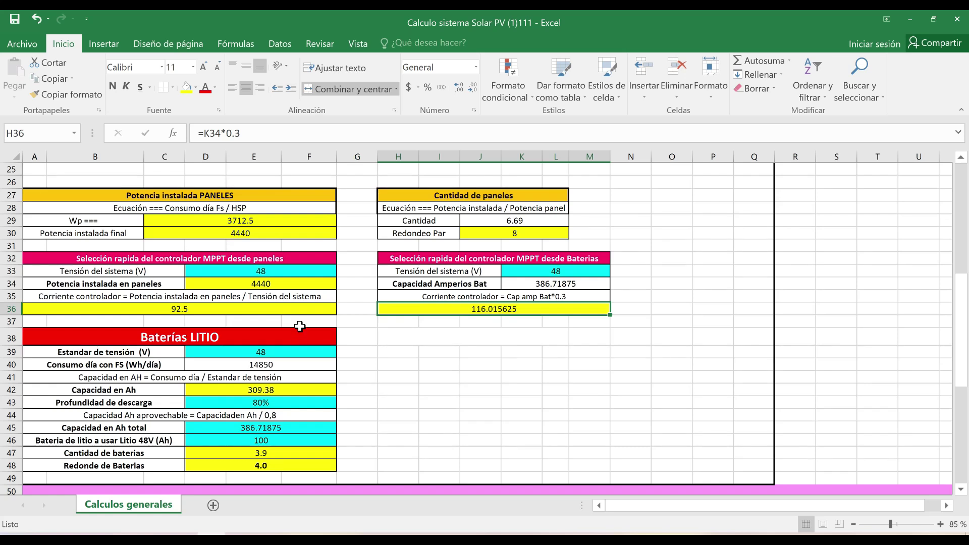
drag(299, 323, 290, 339)
click(276, 352)
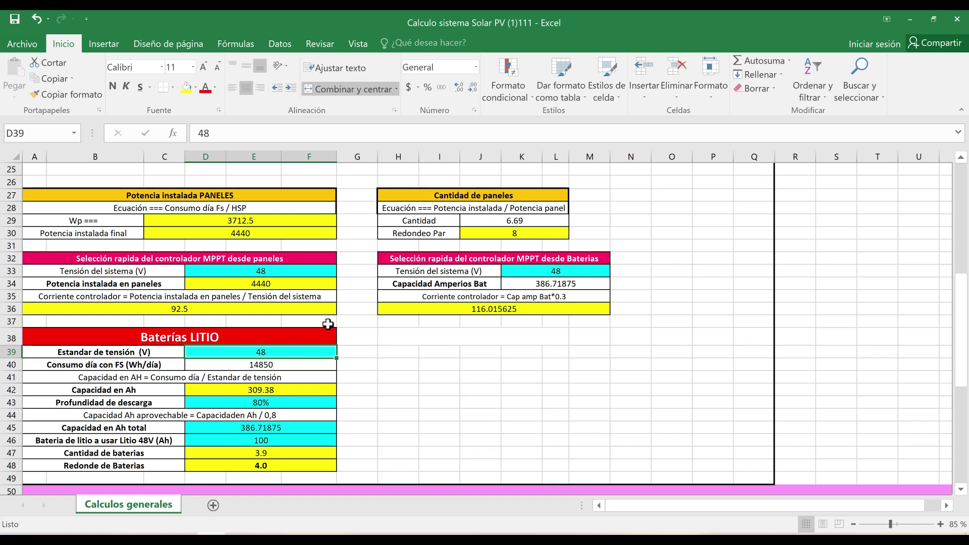
click(299, 365)
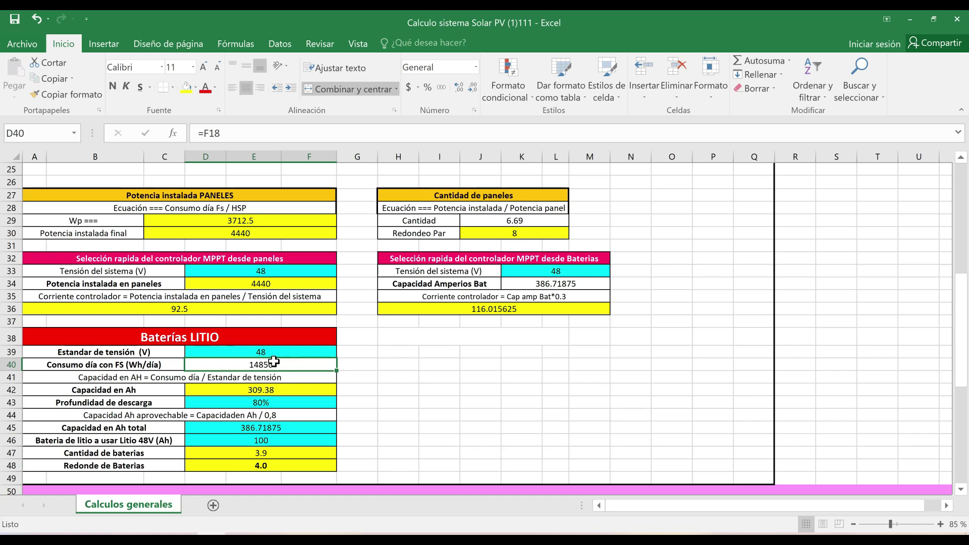
click(283, 387)
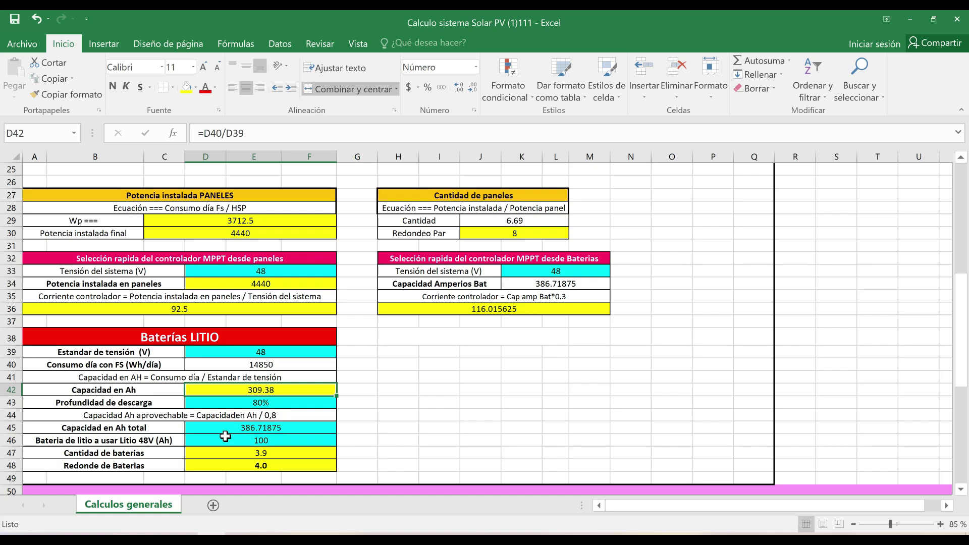
click(262, 440)
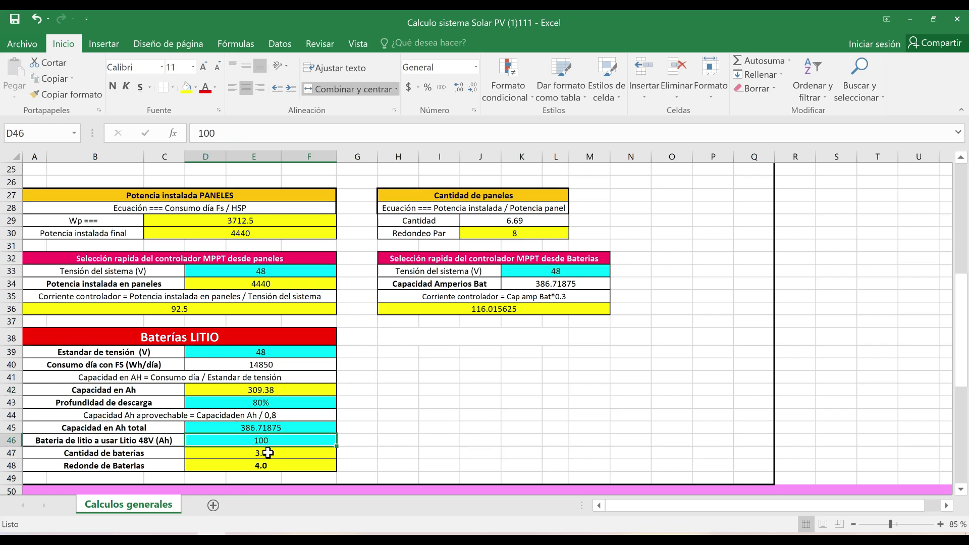
click(268, 452)
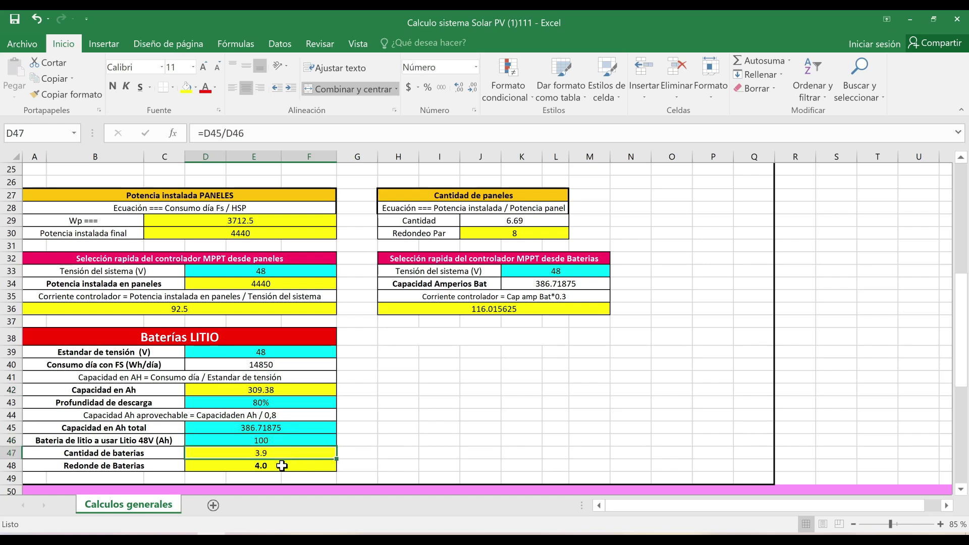
click(282, 465)
scroll(369, 419, down, 2)
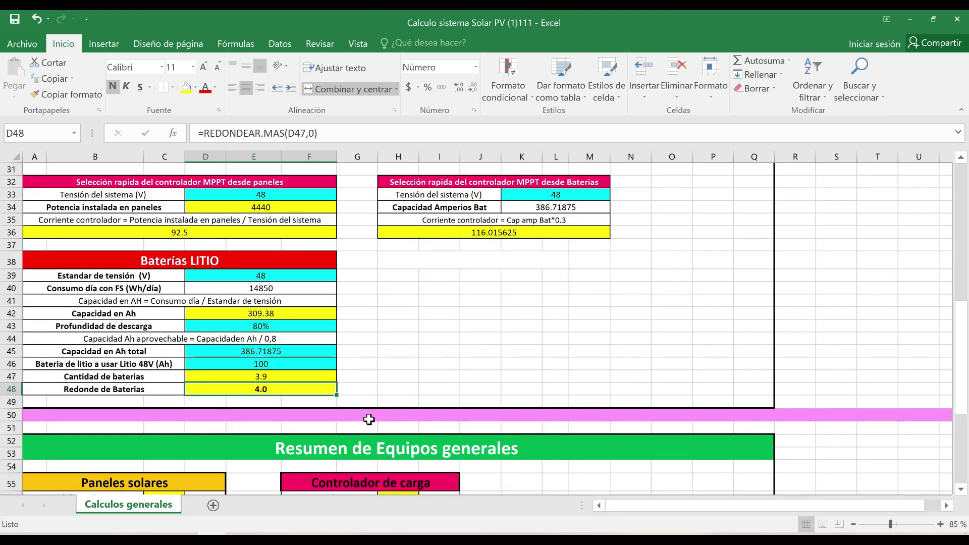
scroll(368, 420, down, 3)
scroll(369, 420, down, 1)
scroll(369, 419, down, 1)
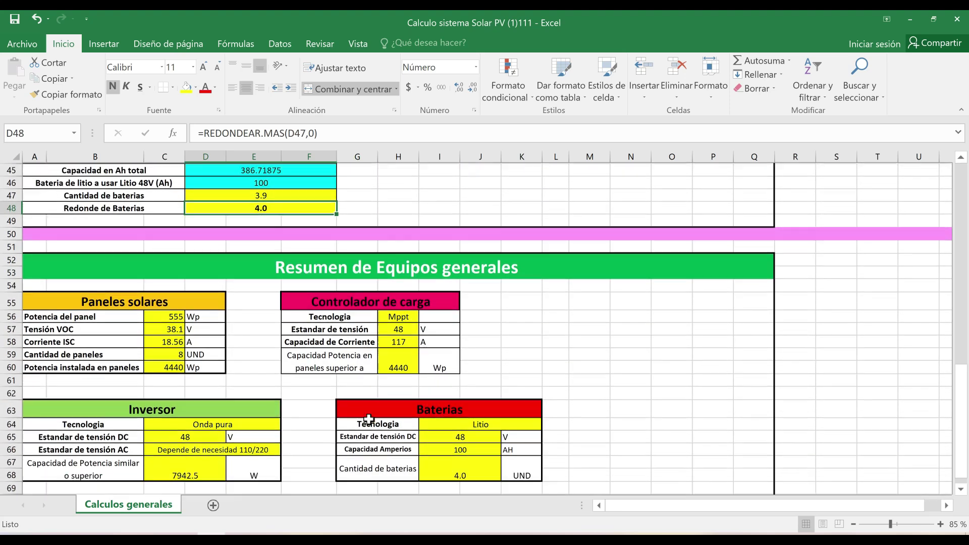
scroll(369, 418, down, 1)
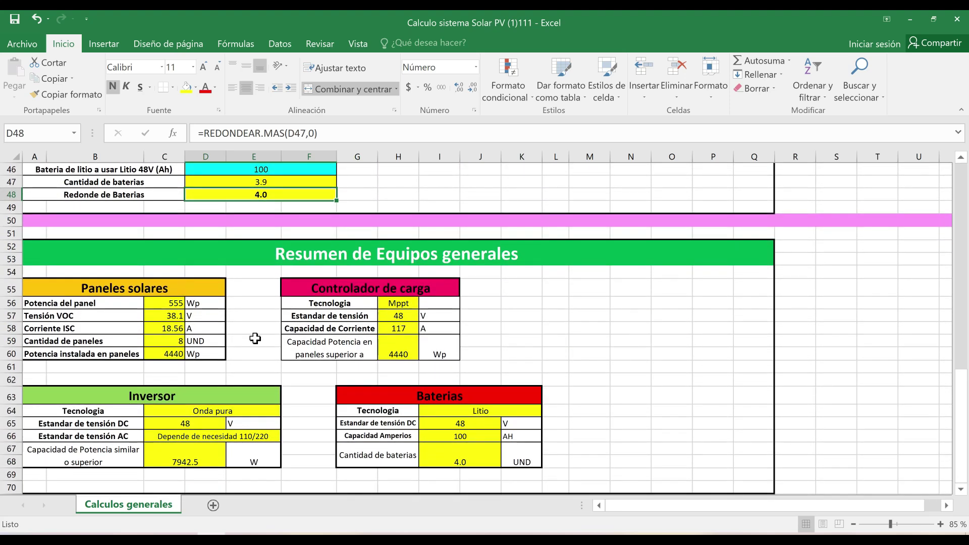
click(178, 342)
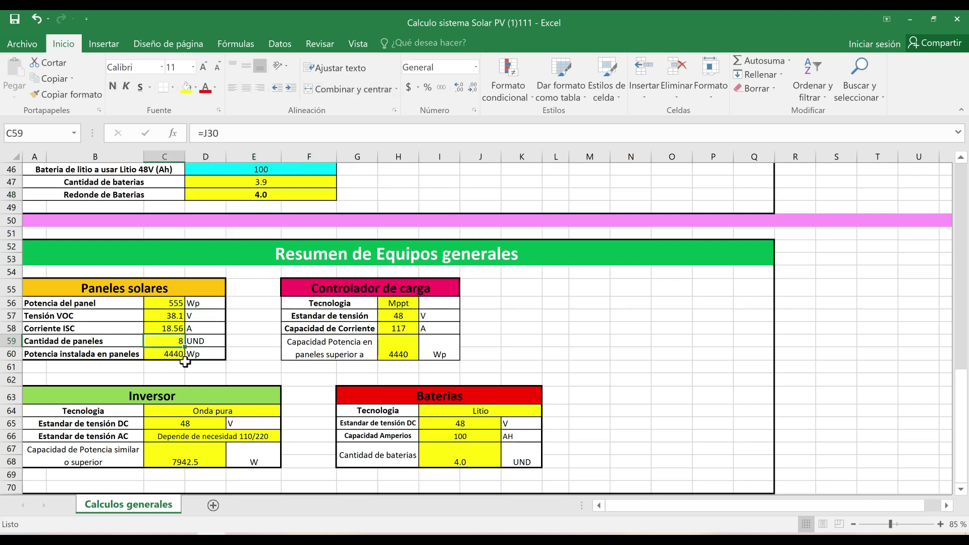
click(170, 354)
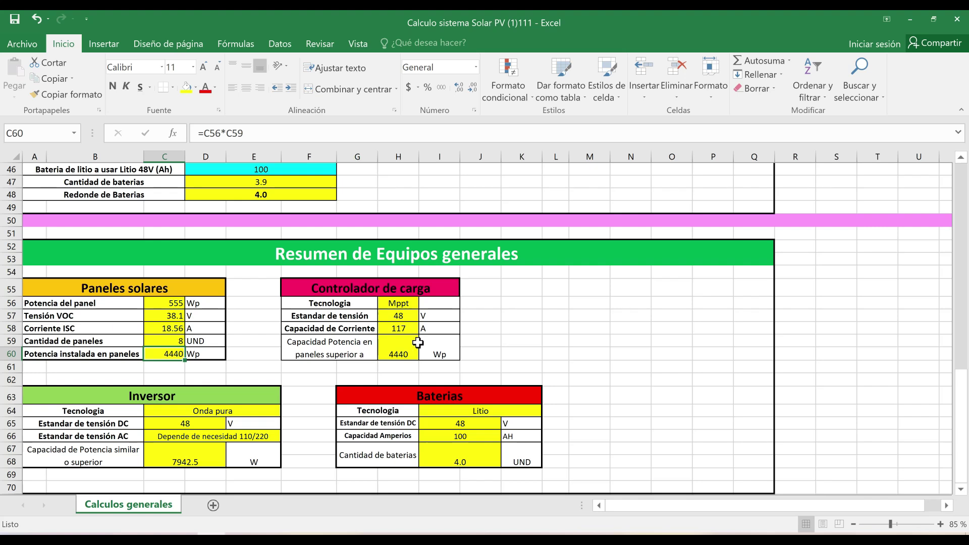
click(410, 332)
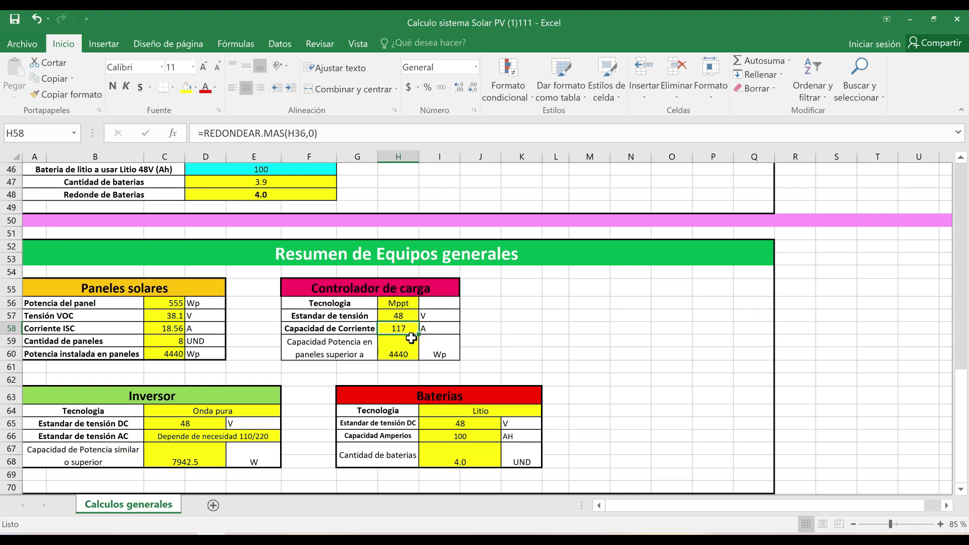
click(185, 461)
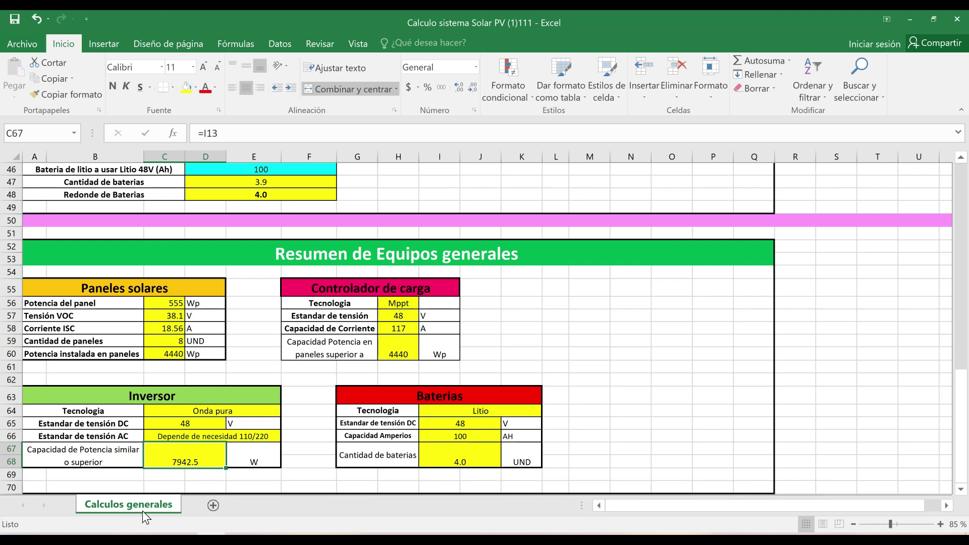
Switch to the Chrome window showing the solar course website
click(164, 540)
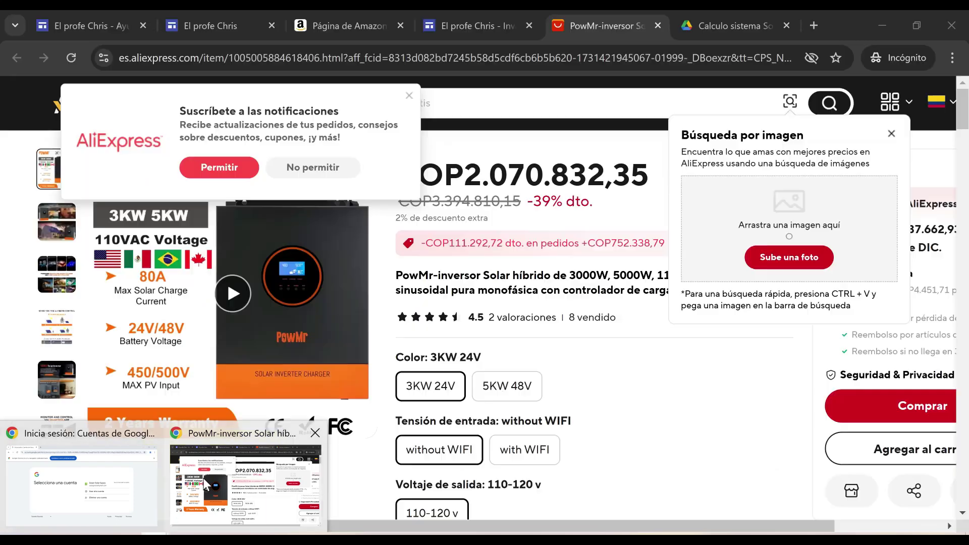
click(246, 485)
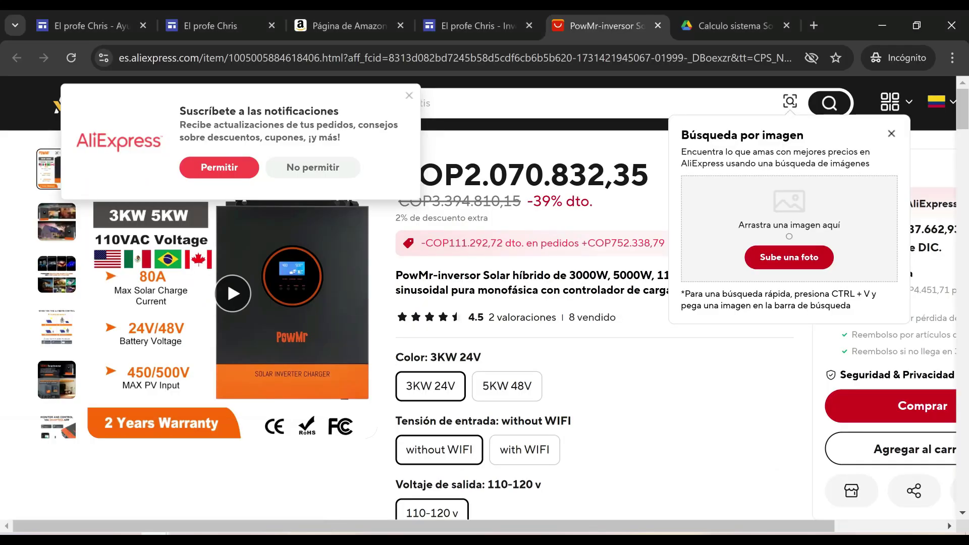
click(240, 22)
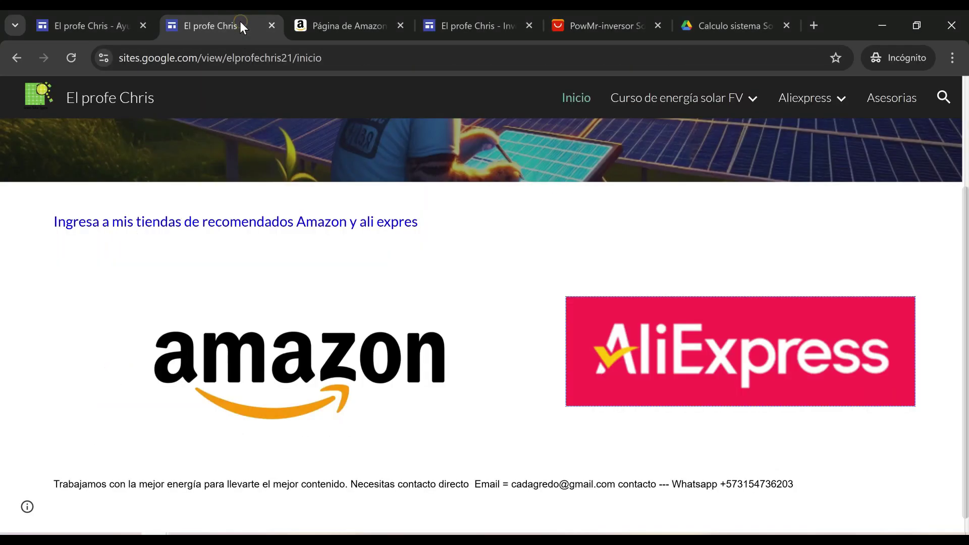
scroll(333, 179, up, 3)
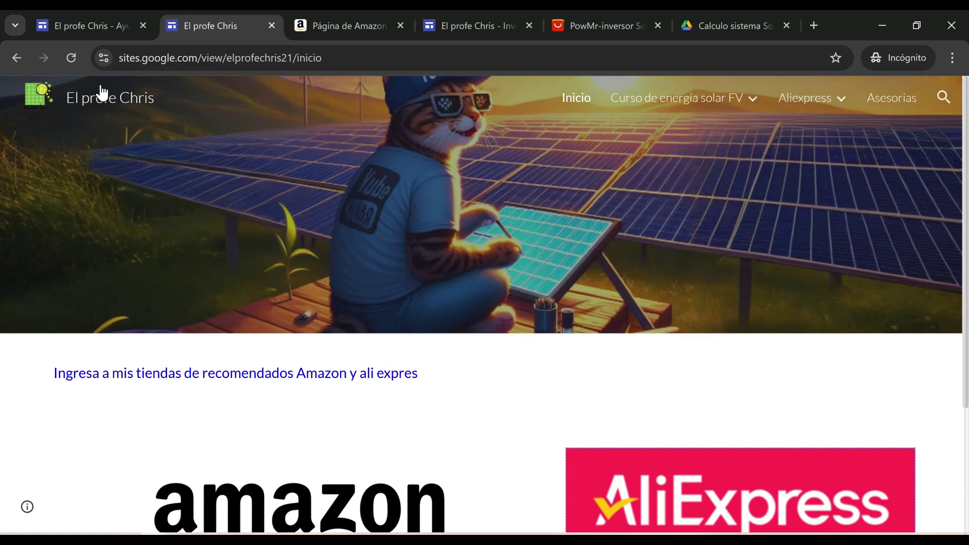
scroll(522, 399, down, 2)
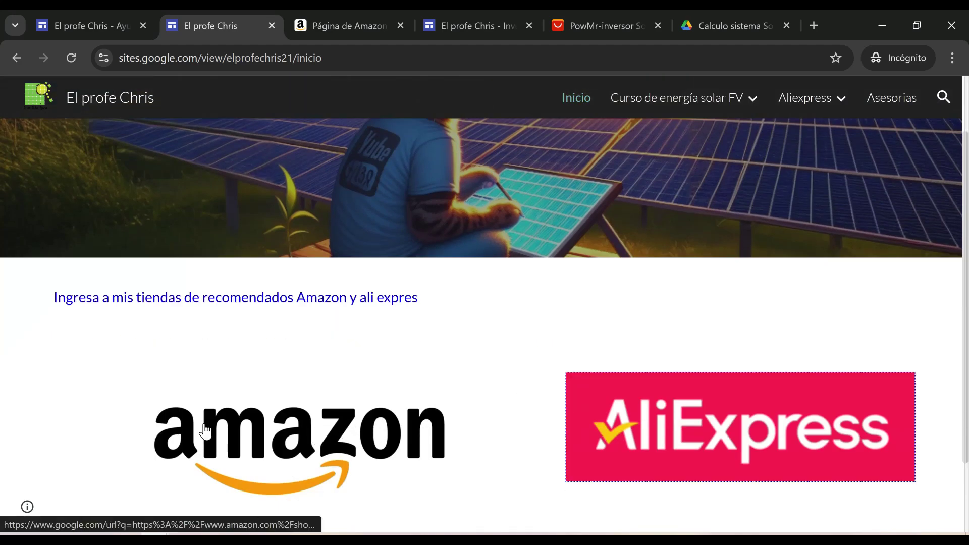
scroll(617, 378, up, 2)
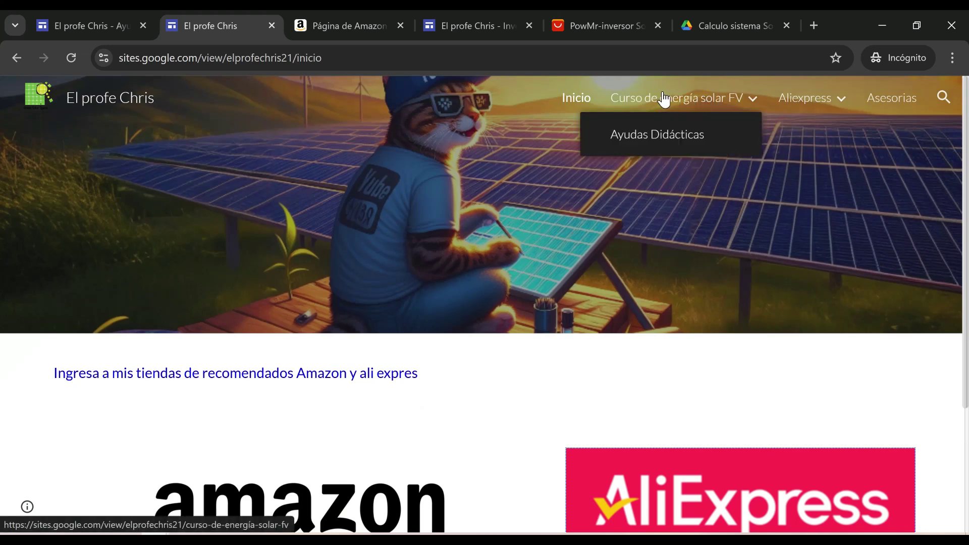
Open the Ayudas Didácticas page and look over the Calculadora Solar Excel resources
click(658, 134)
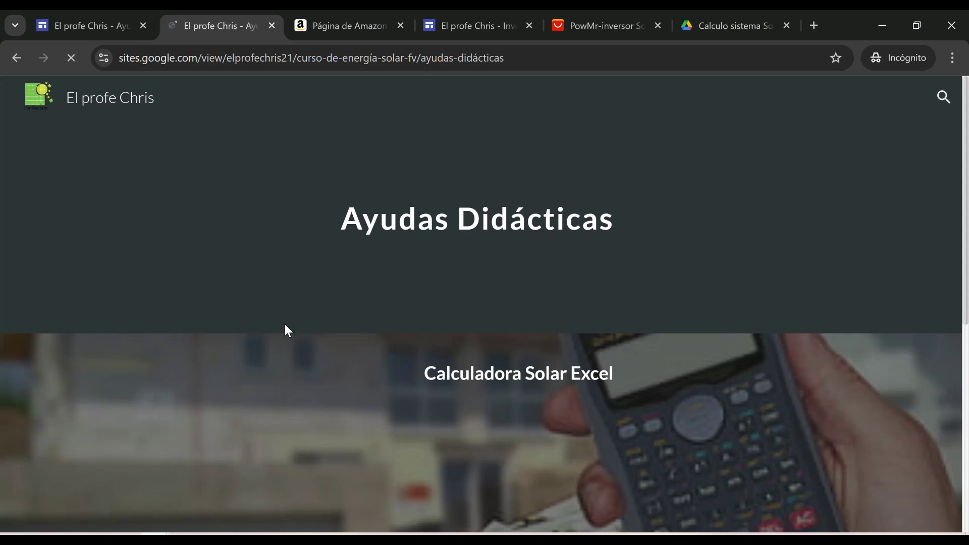
scroll(290, 319, down, 4)
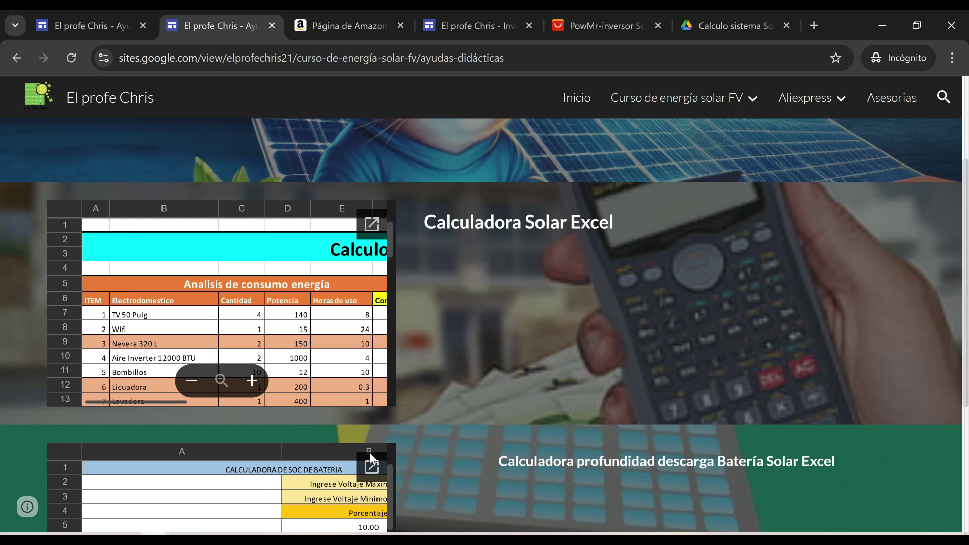
scroll(447, 443, down, 3)
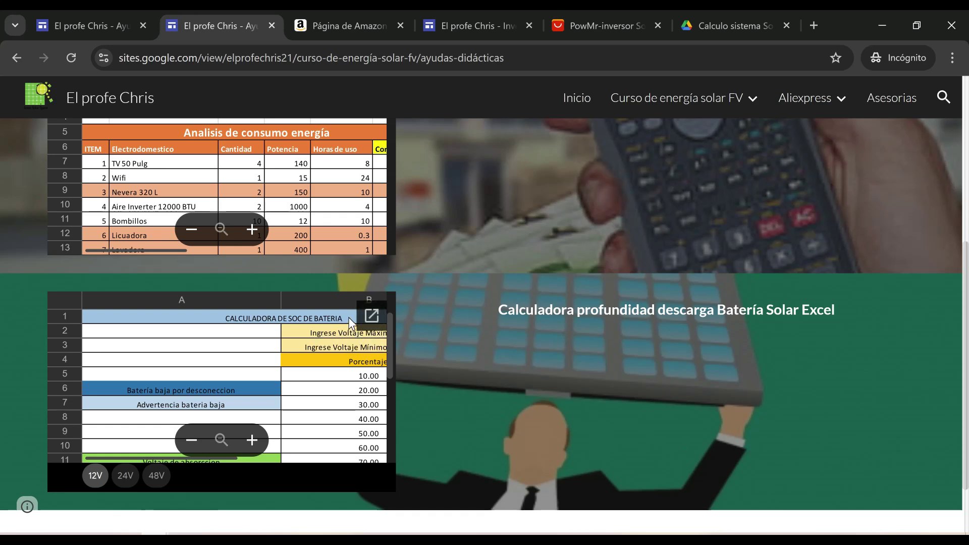
scroll(417, 344, up, 1)
scroll(389, 292, up, 3)
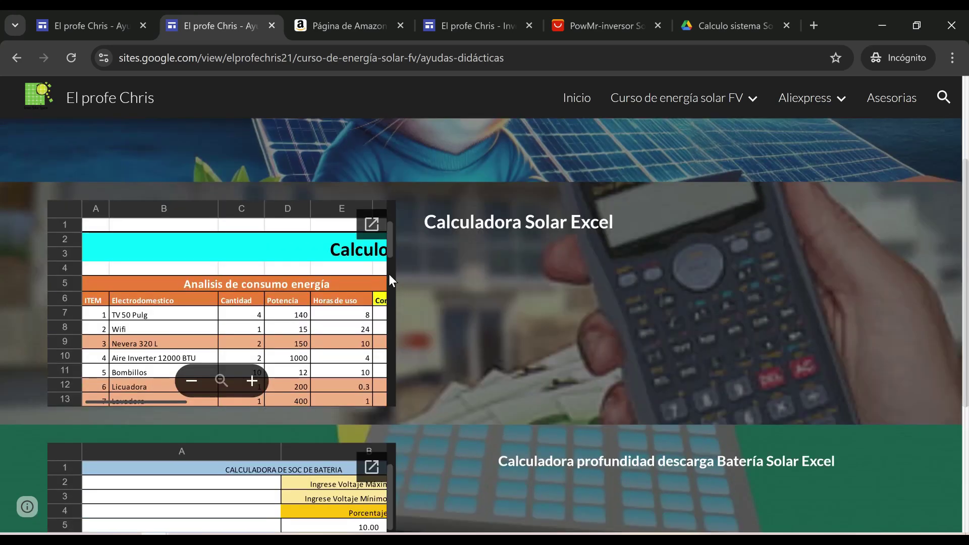
scroll(392, 274, up, 2)
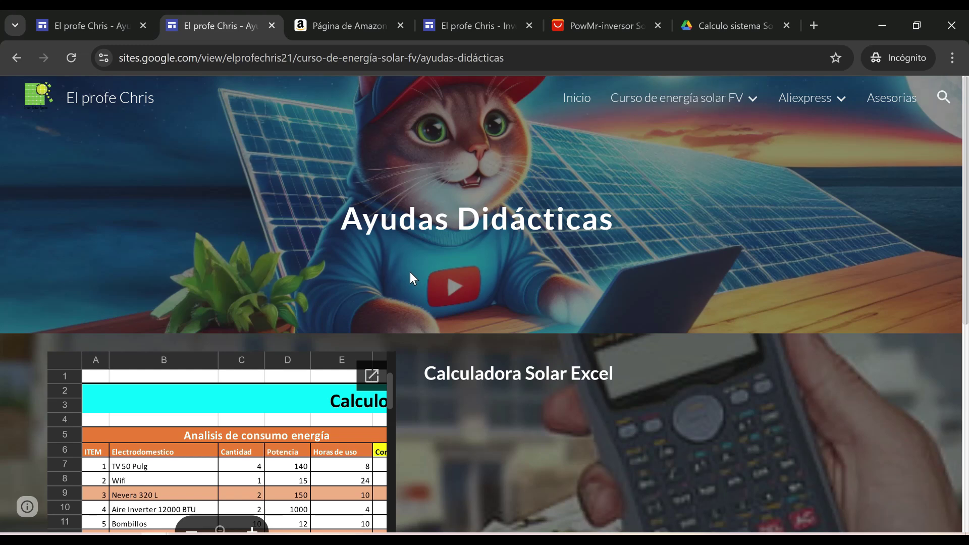
Return to the course website's Inicio home page
click(585, 101)
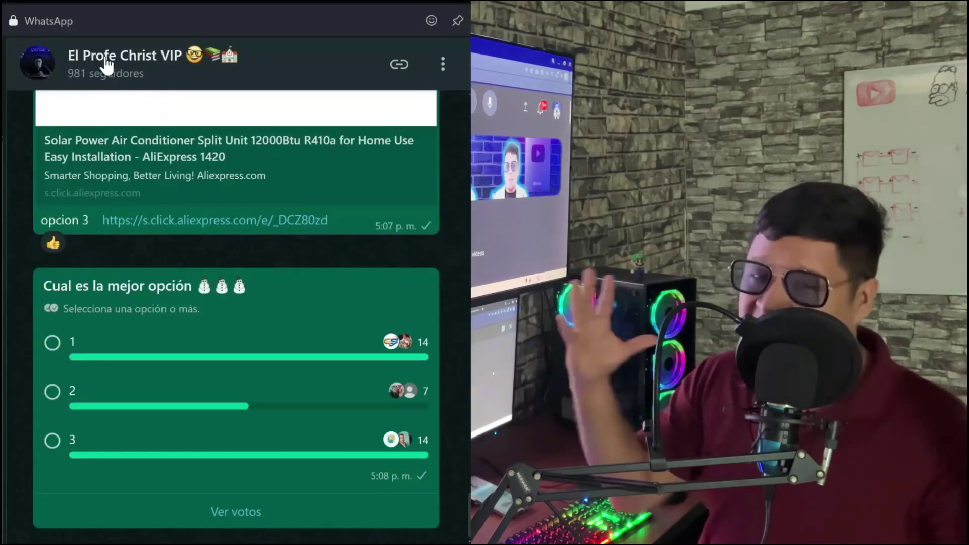
Scroll the WhatsApp channel history back to the 27/8 homemade air-conditioner poll
scroll(210, 272, up, 5)
scroll(210, 272, up, 5)
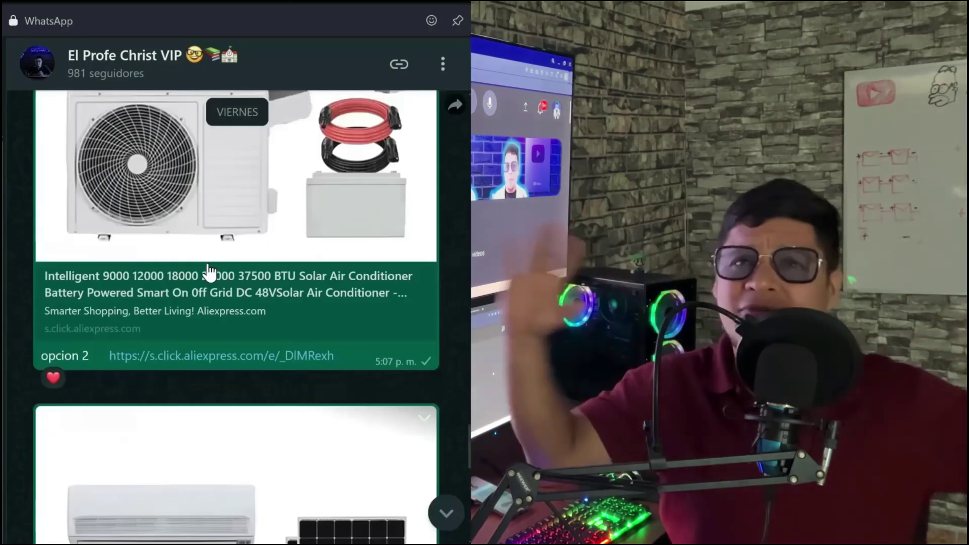
scroll(210, 273, up, 5)
scroll(211, 273, up, 5)
scroll(211, 273, up, 5)
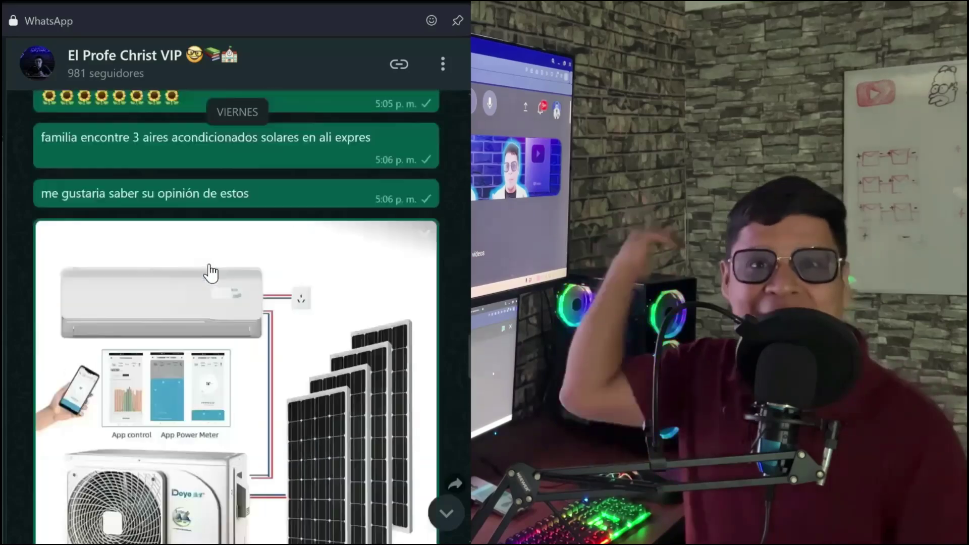
scroll(211, 272, up, 5)
scroll(211, 272, up, 5)
scroll(211, 272, up, 5)
scroll(211, 273, up, 5)
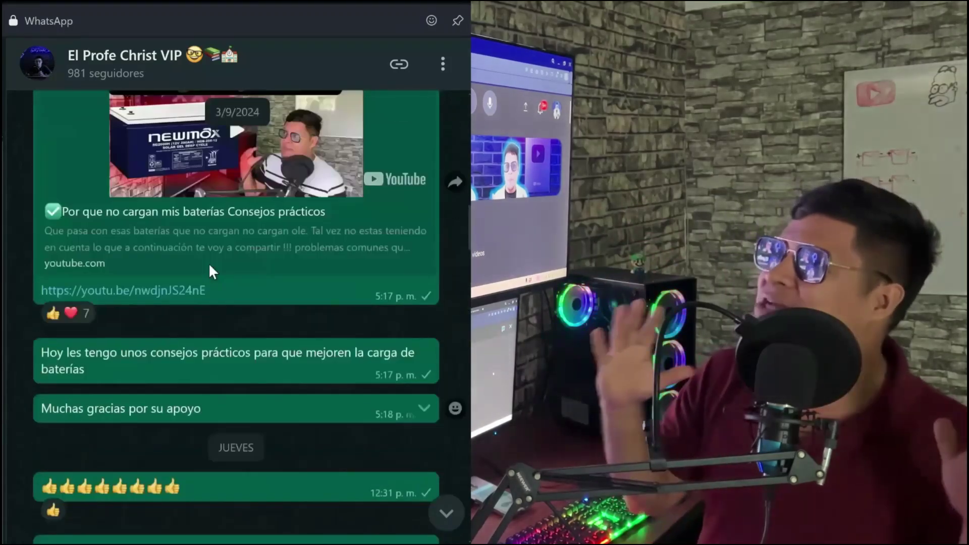
scroll(211, 272, up, 5)
scroll(211, 273, up, 5)
scroll(212, 273, up, 3)
scroll(211, 267, up, 1)
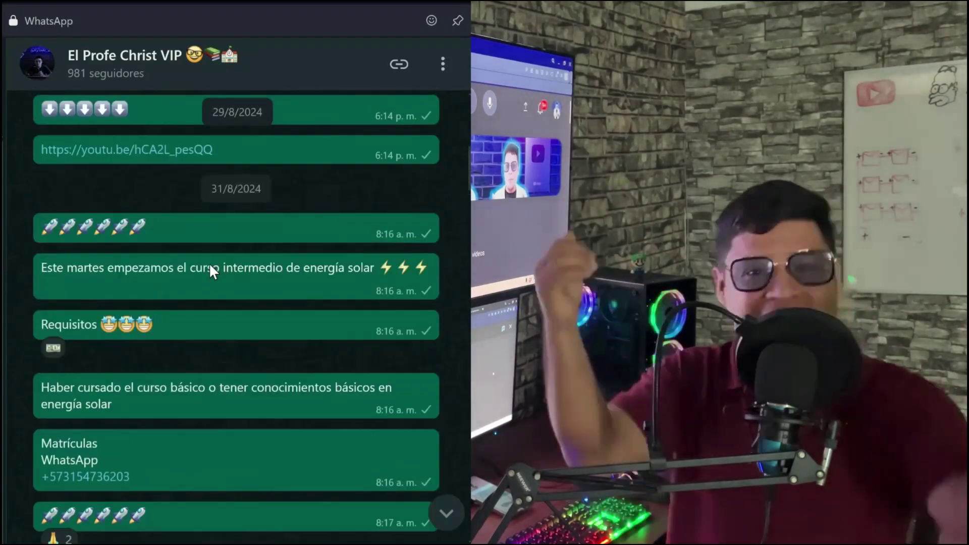
scroll(211, 268, up, 5)
scroll(210, 267, up, 3)
scroll(211, 273, up, 5)
scroll(211, 272, up, 5)
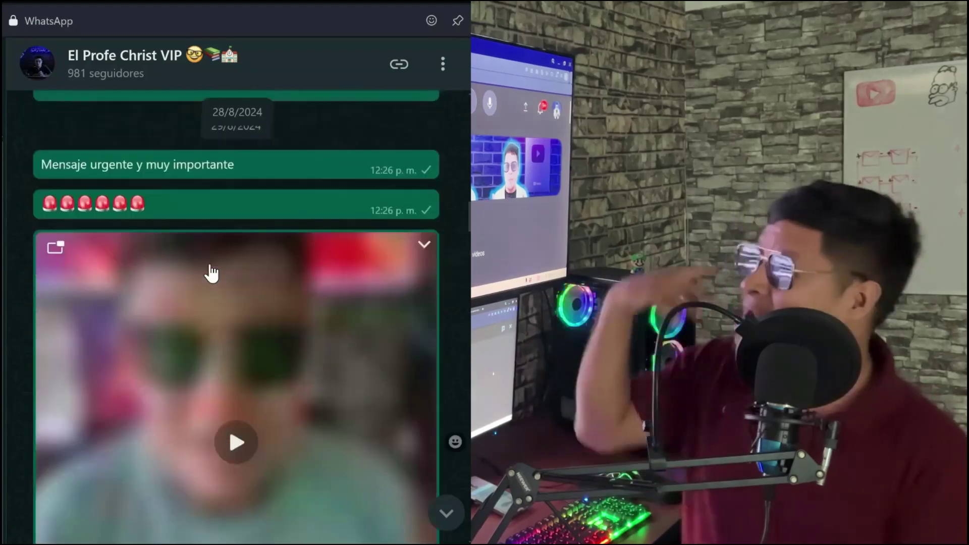
scroll(211, 273, up, 5)
scroll(211, 270, up, 3)
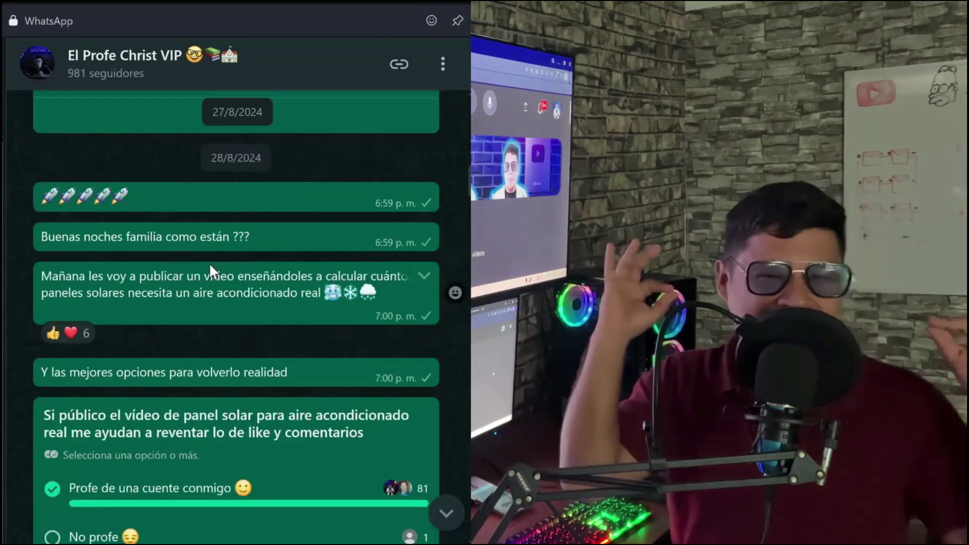
scroll(211, 267, up, 3)
scroll(211, 268, up, 5)
scroll(211, 269, up, 5)
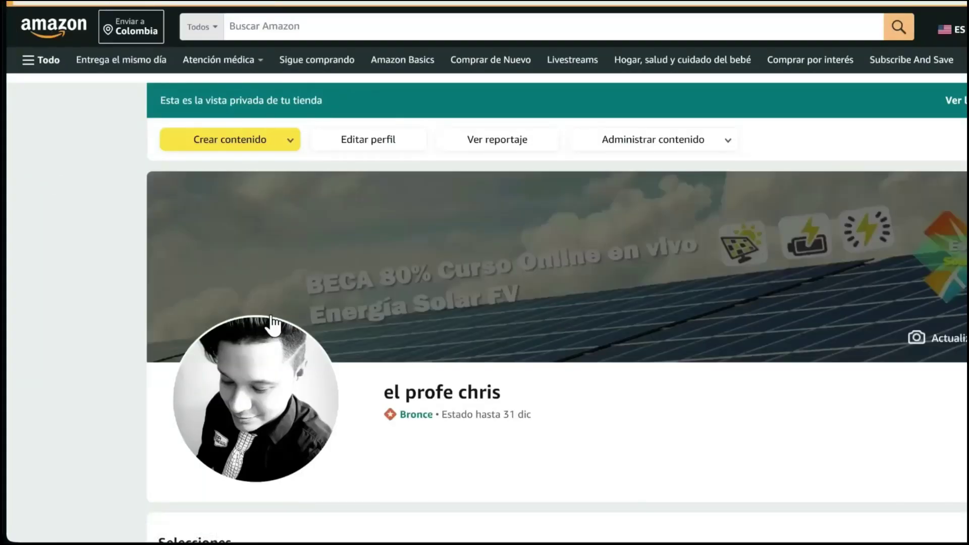
Open the Herramientas de trabajo Paneles solares list and the channel's Amazon storefront
scroll(272, 326, down, 8)
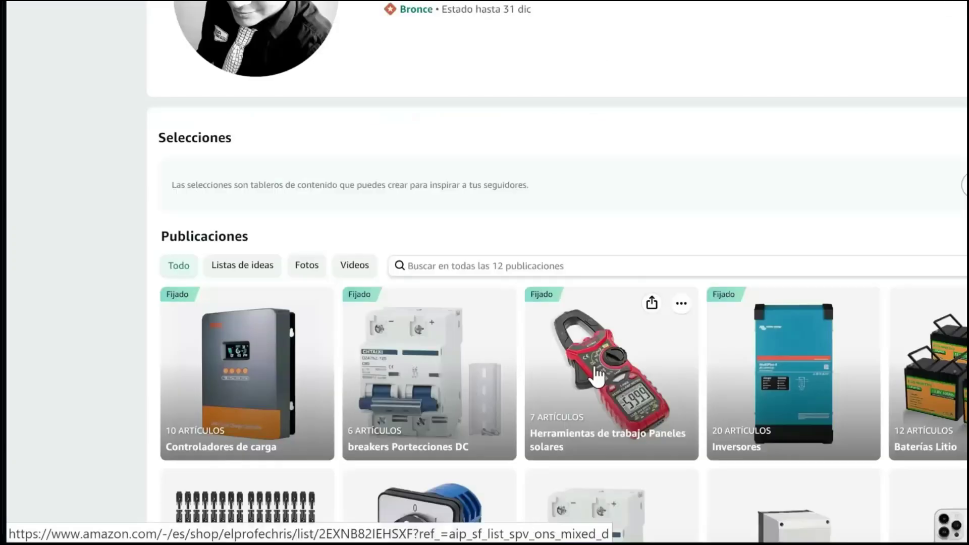
click(596, 376)
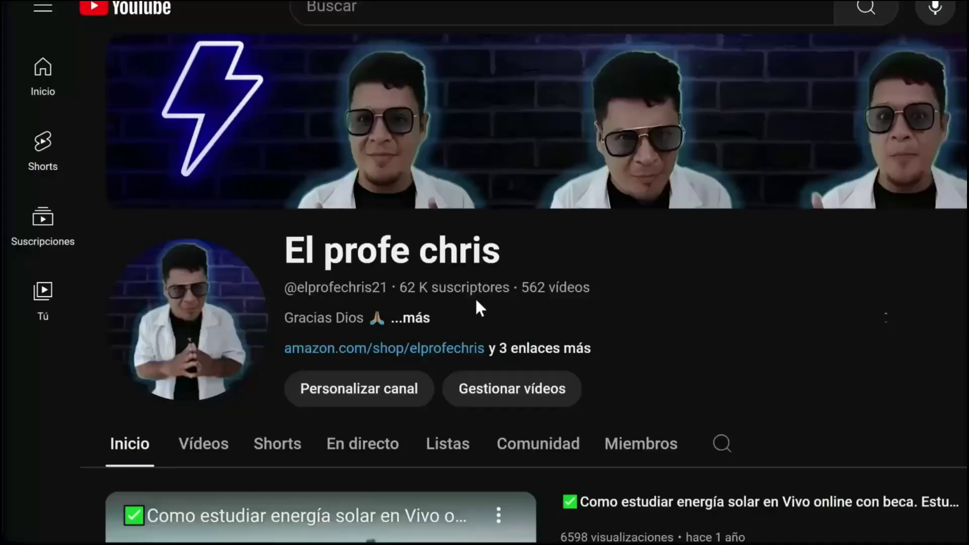
click(345, 350)
scroll(346, 353, down, 2)
scroll(552, 277, down, 4)
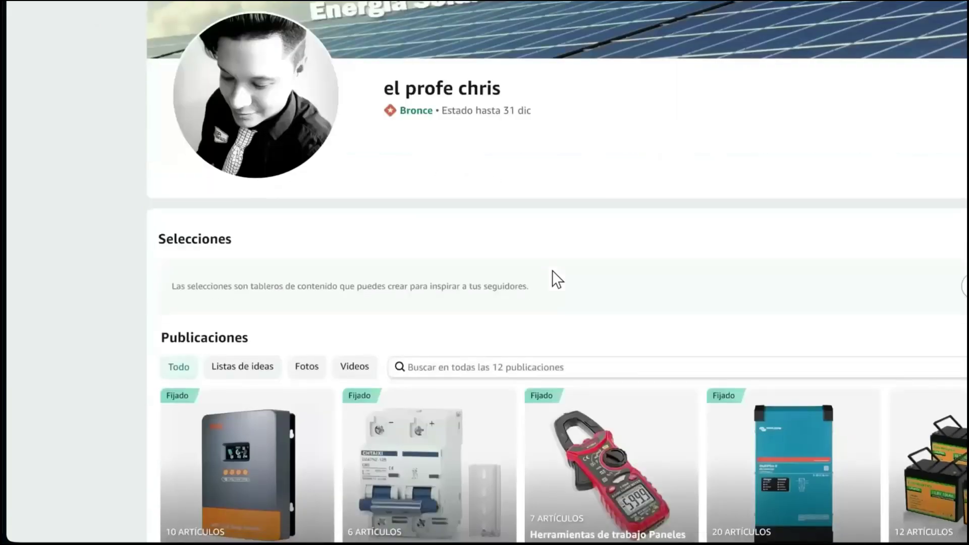
scroll(472, 339, up, 3)
scroll(472, 340, up, 5)
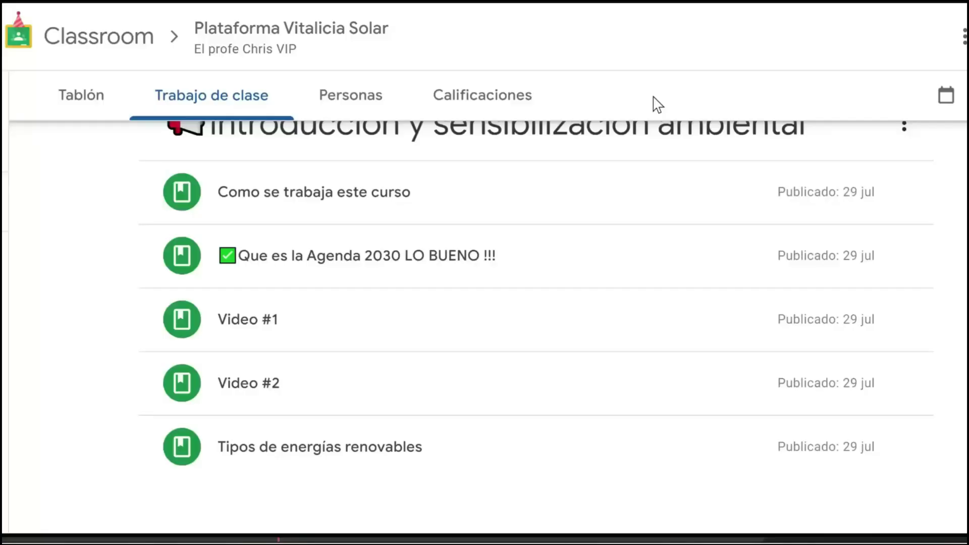
Scroll down through the Plataforma Vitalicia Solar course's classwork modules
scroll(656, 105, down, 5)
scroll(656, 105, down, 5)
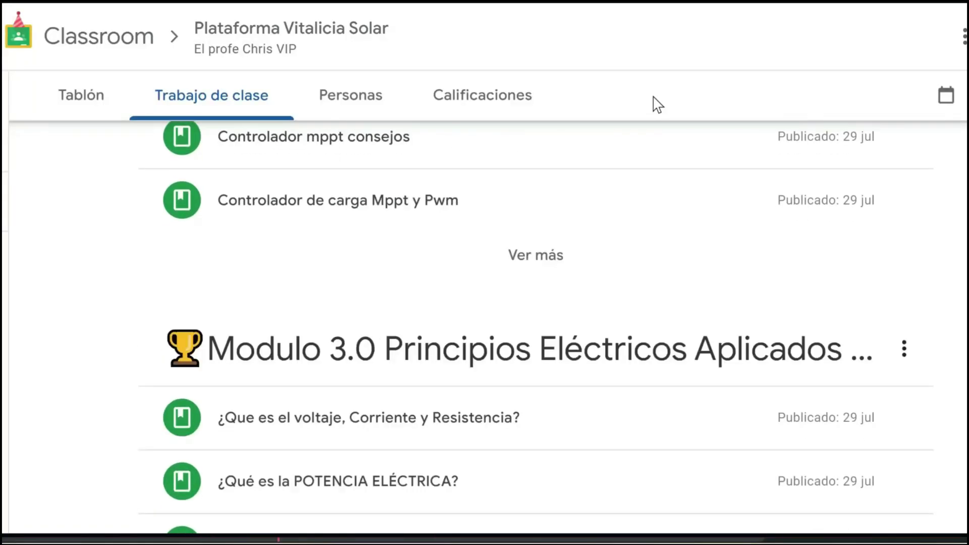
scroll(656, 104, down, 5)
scroll(656, 104, down, 5)
scroll(656, 104, down, 5)
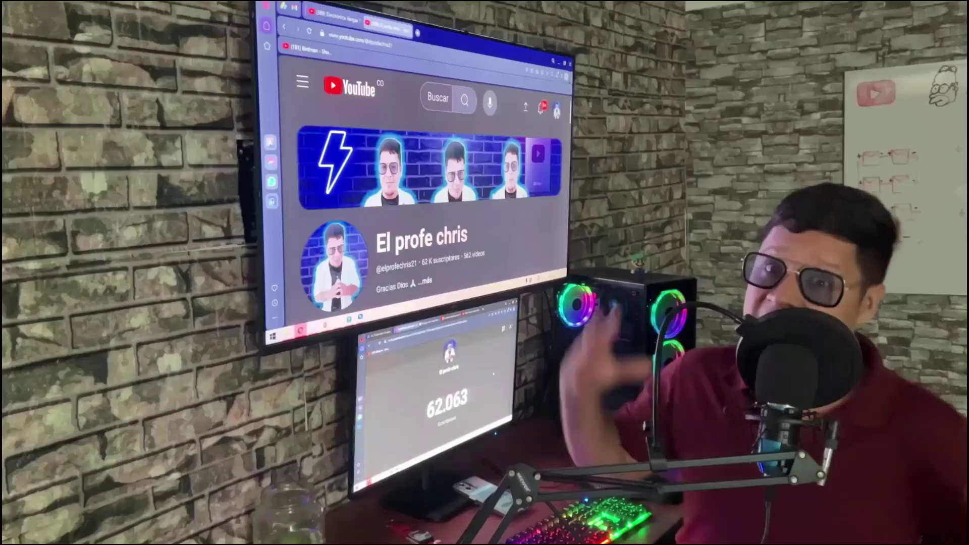